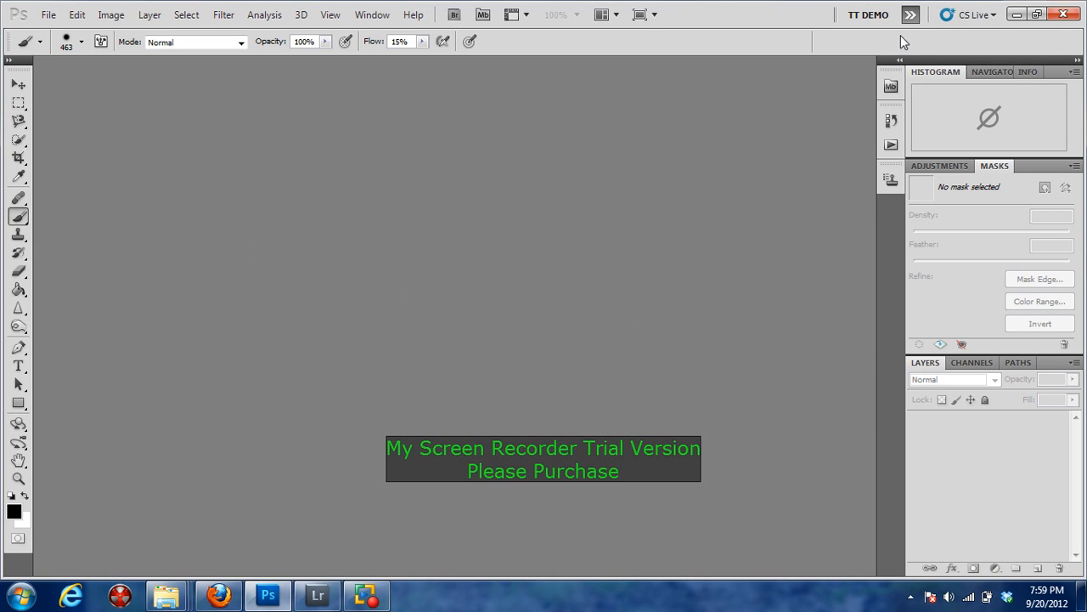
Choose the Photography workspace and open 20120826-IMG_0886.jpg from the Lresession folder
click(910, 14)
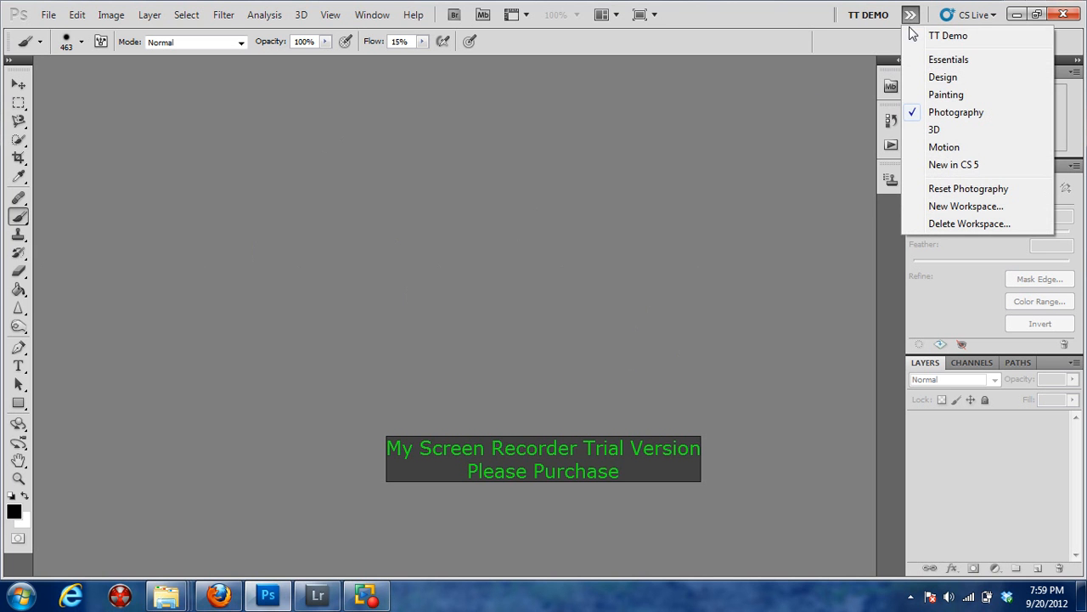
click(945, 113)
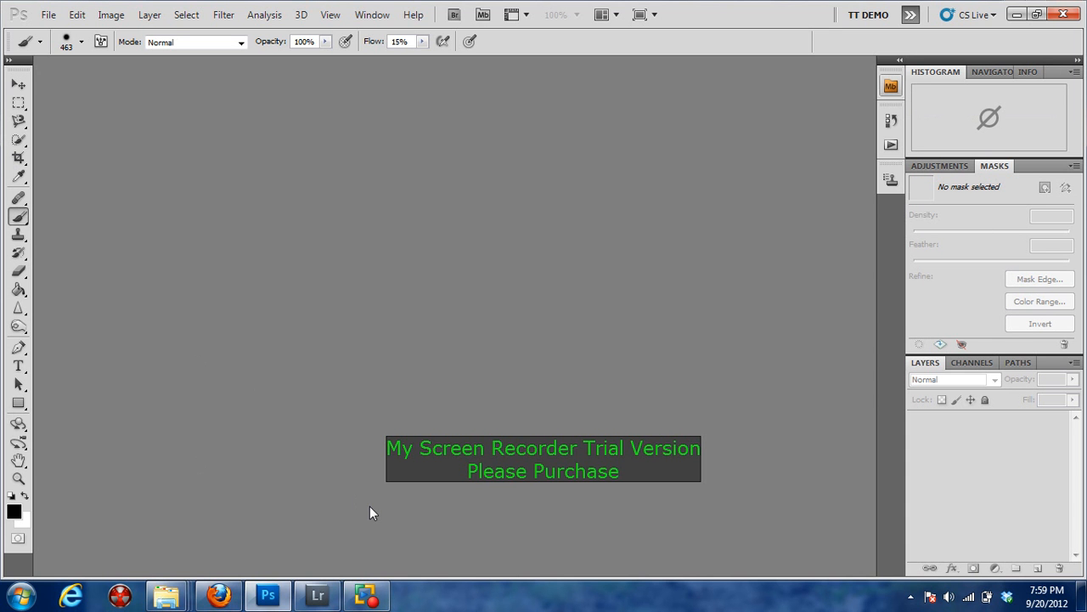
mouse_move(195, 599)
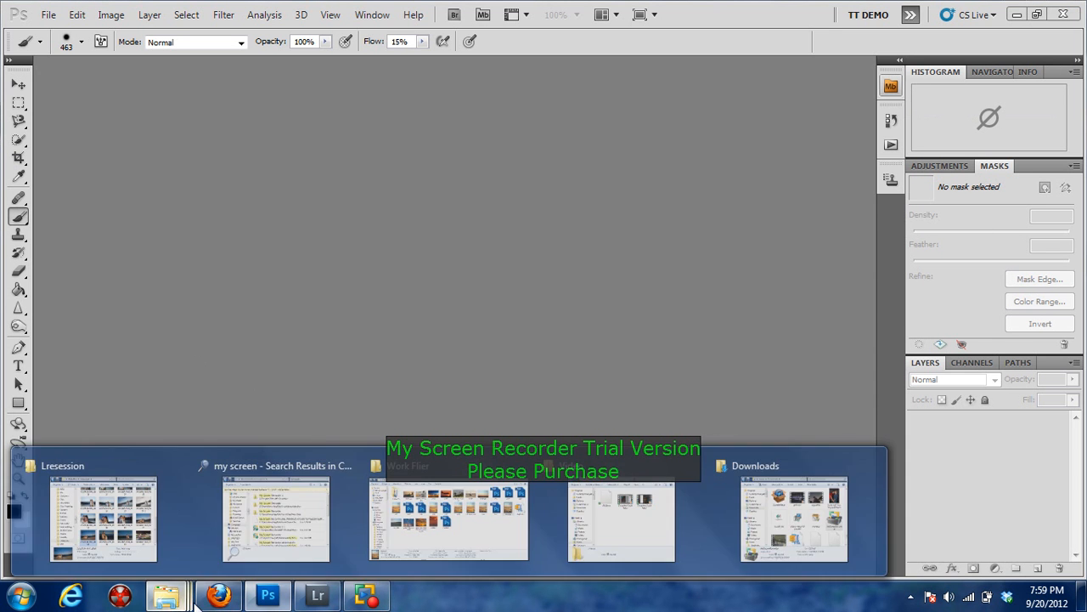
click(126, 501)
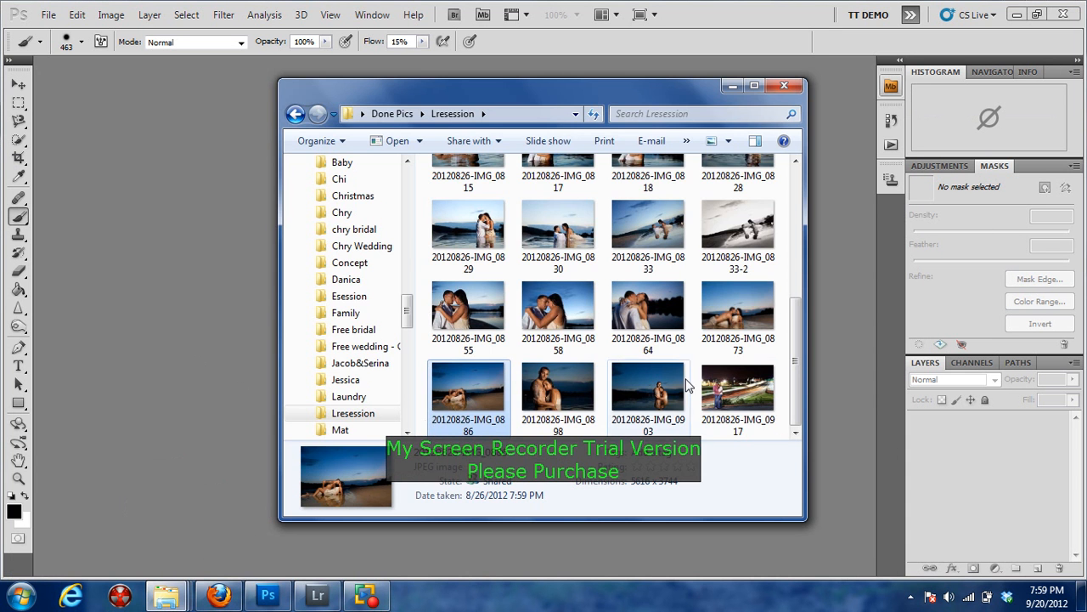
drag(474, 385, 210, 332)
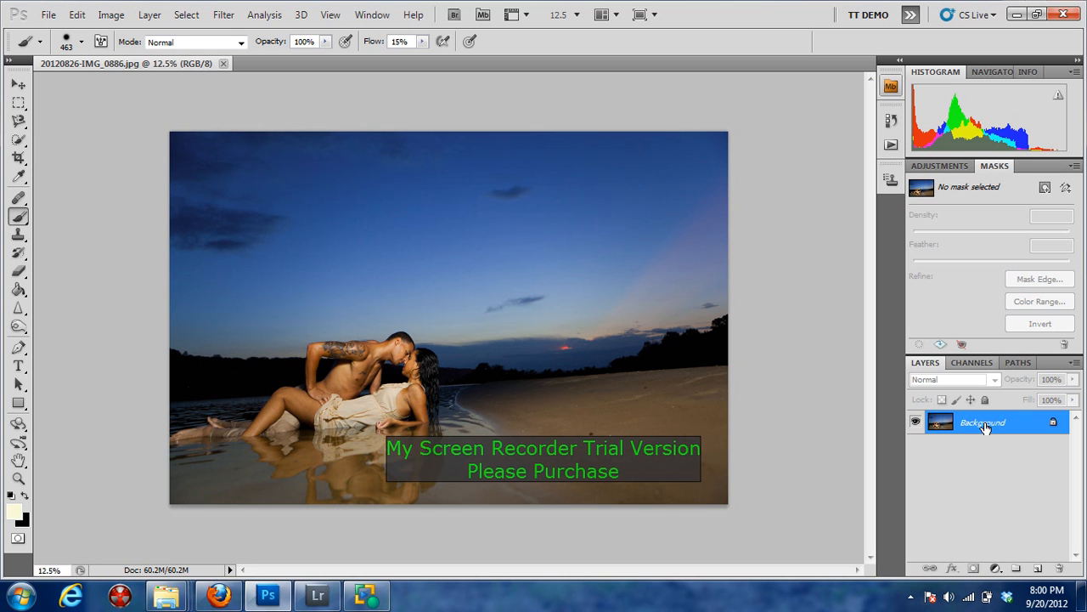
click(1039, 569)
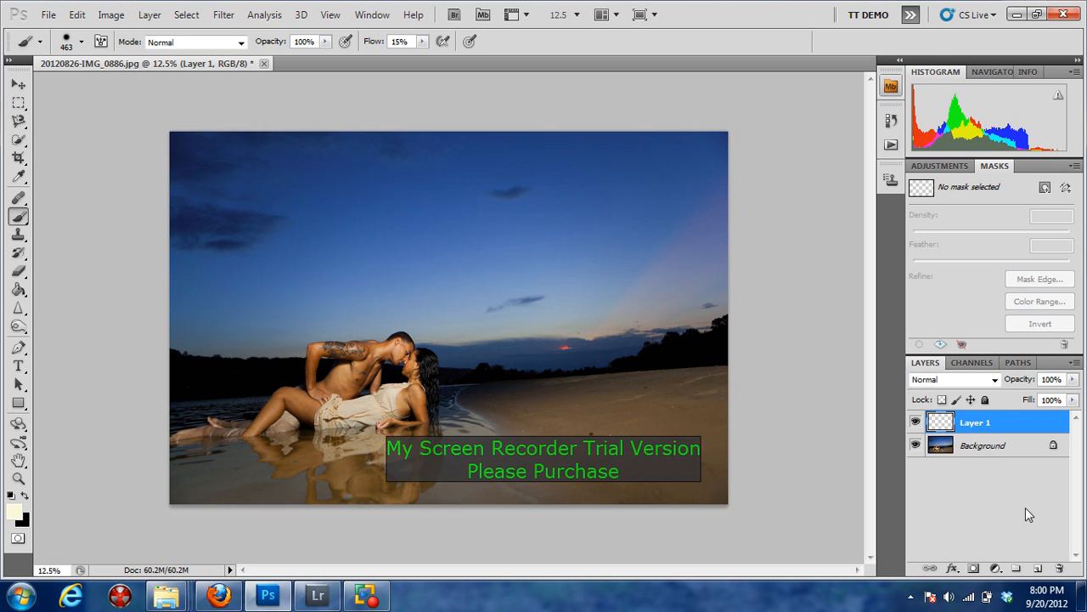
click(996, 569)
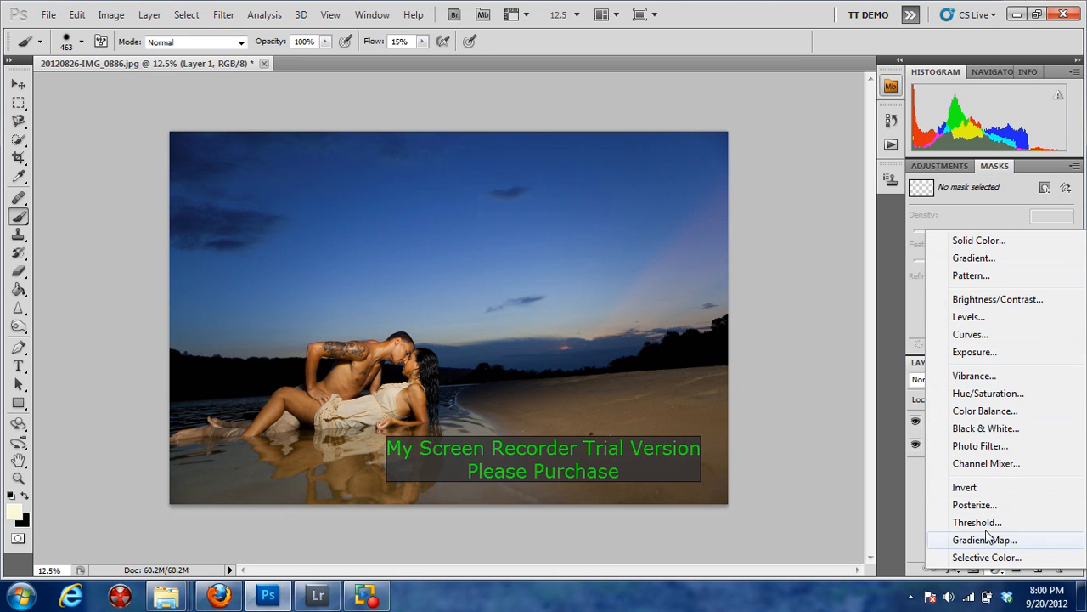
click(895, 533)
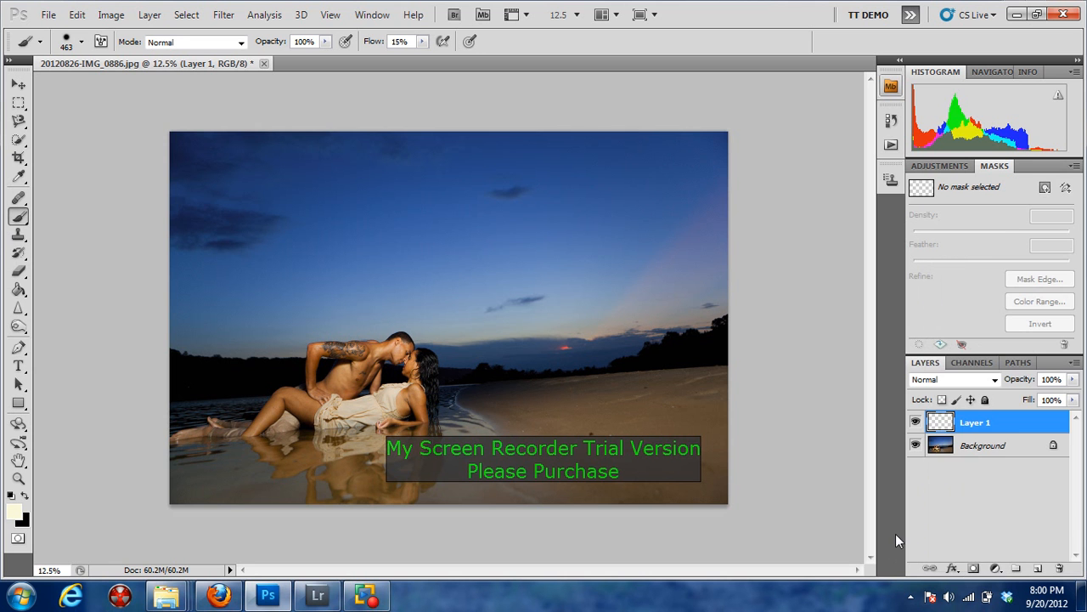
click(973, 568)
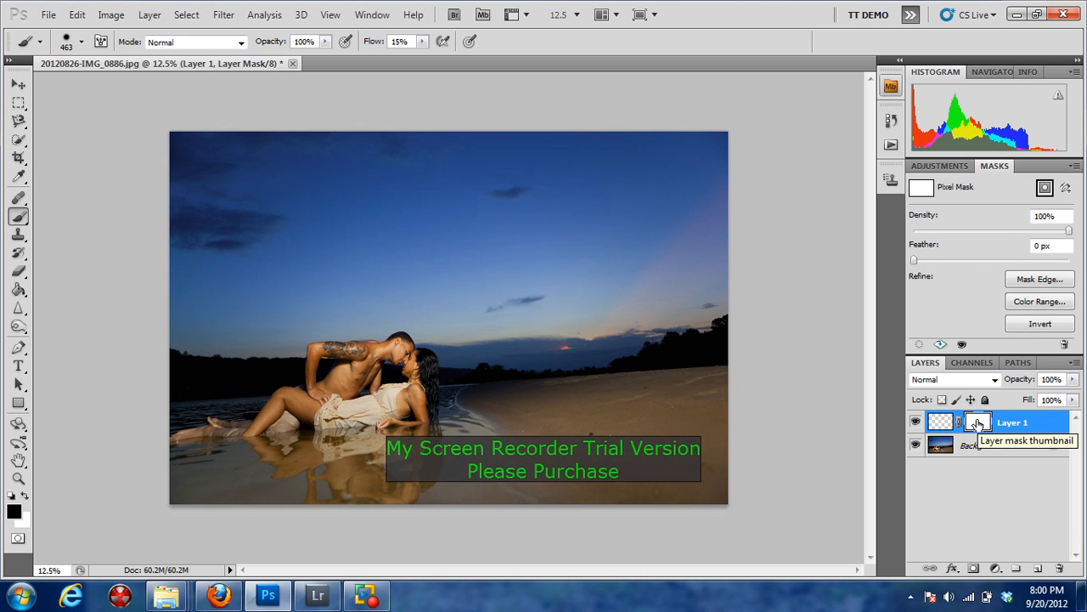
drag(977, 423, 1060, 568)
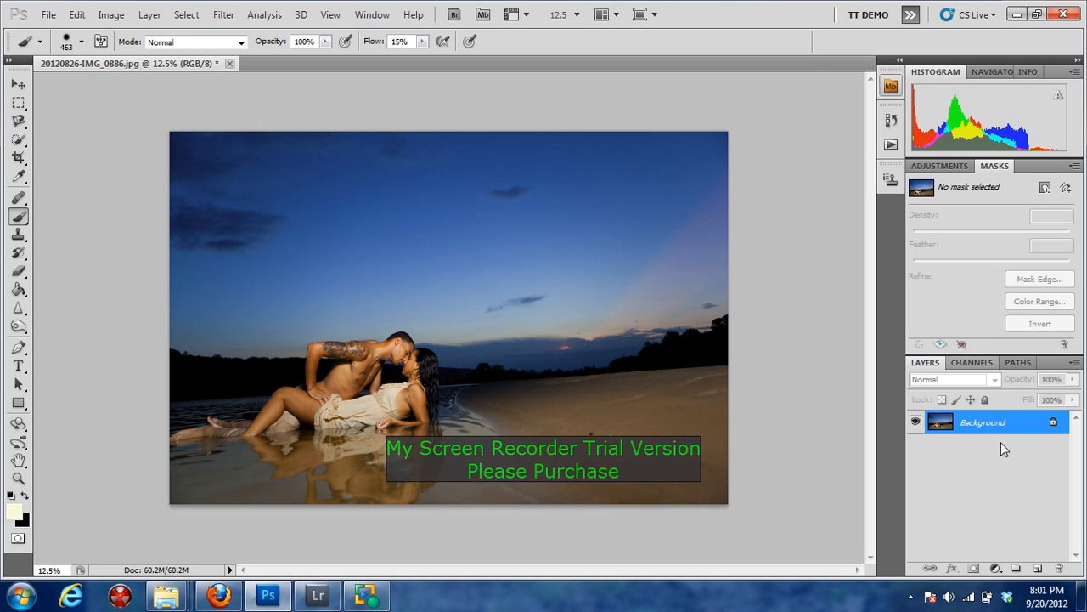
Add a Brightness/Contrast adjustment layer above the Background with brightness 73 and contrast 13
click(995, 567)
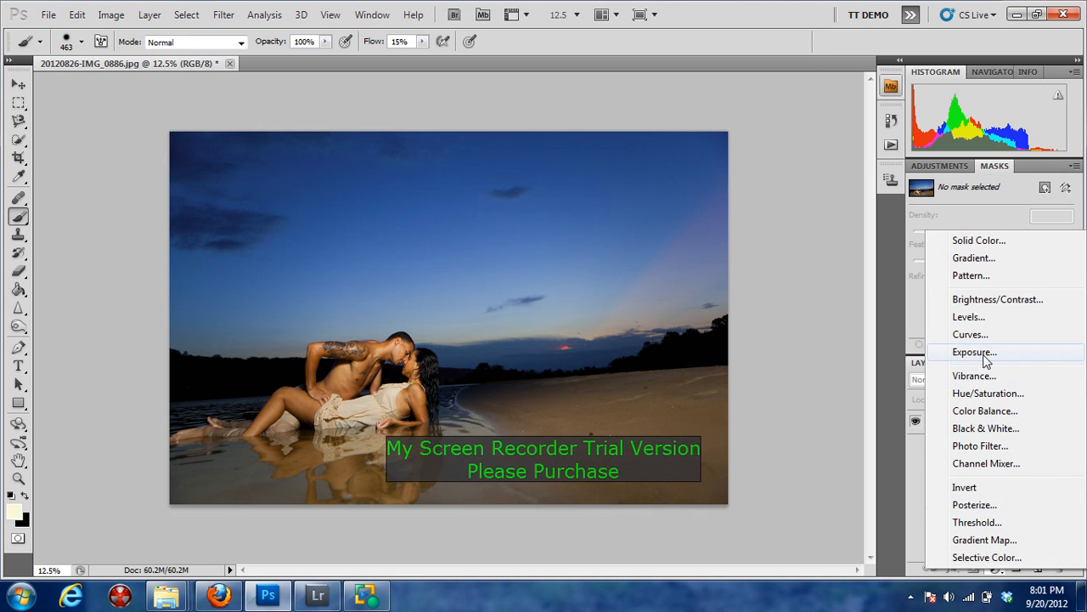
click(986, 306)
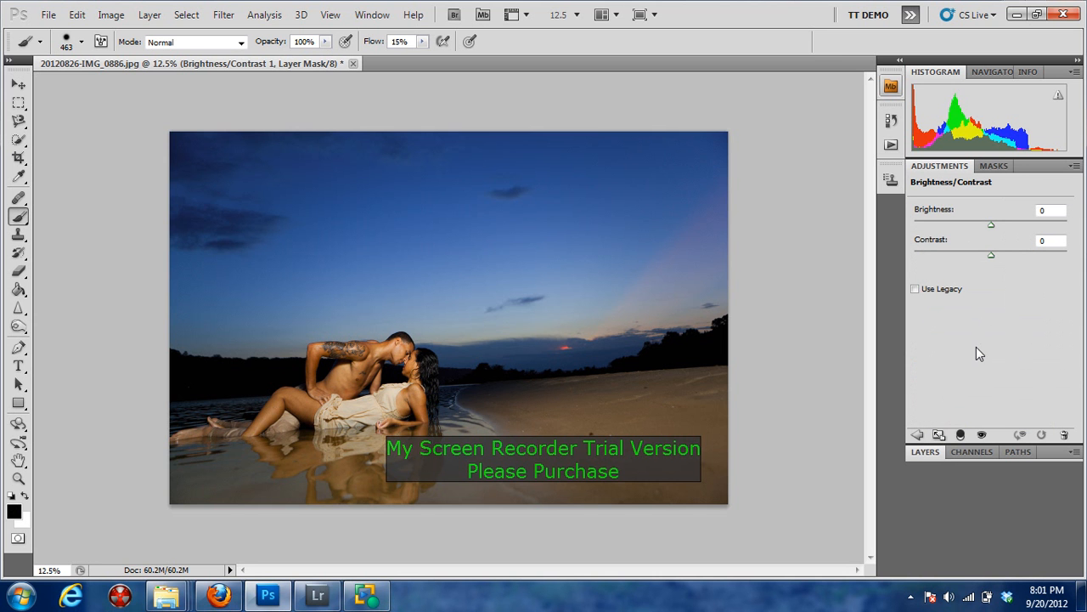
drag(990, 228, 1030, 231)
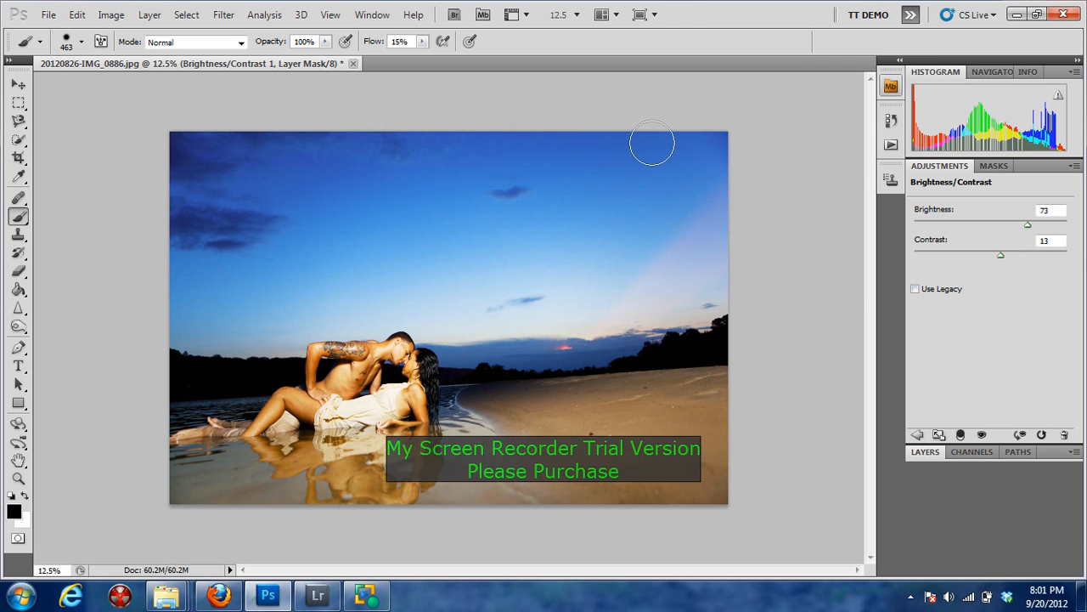
click(975, 452)
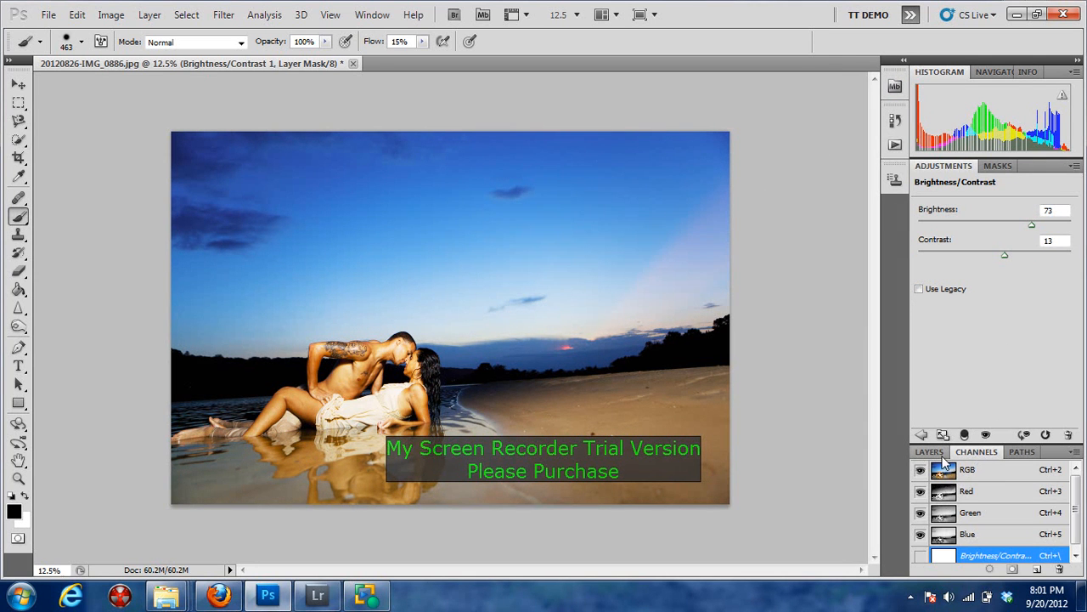
click(938, 453)
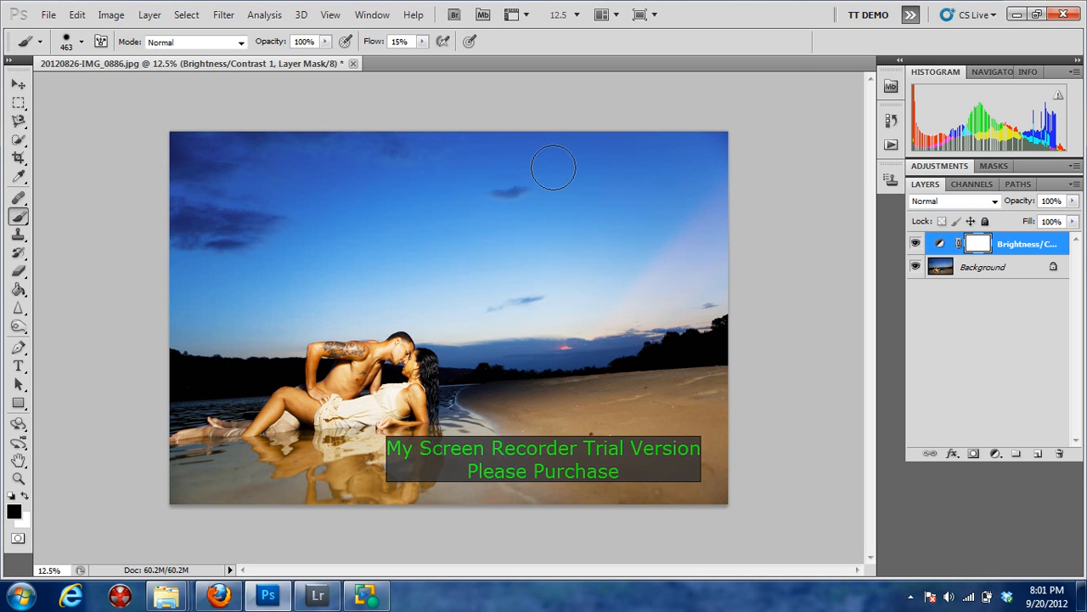
Set the Brush tool to 442 px with 100% hardness and paint black on the adjustment mask over the sand near the waterline
click(577, 14)
click(575, 36)
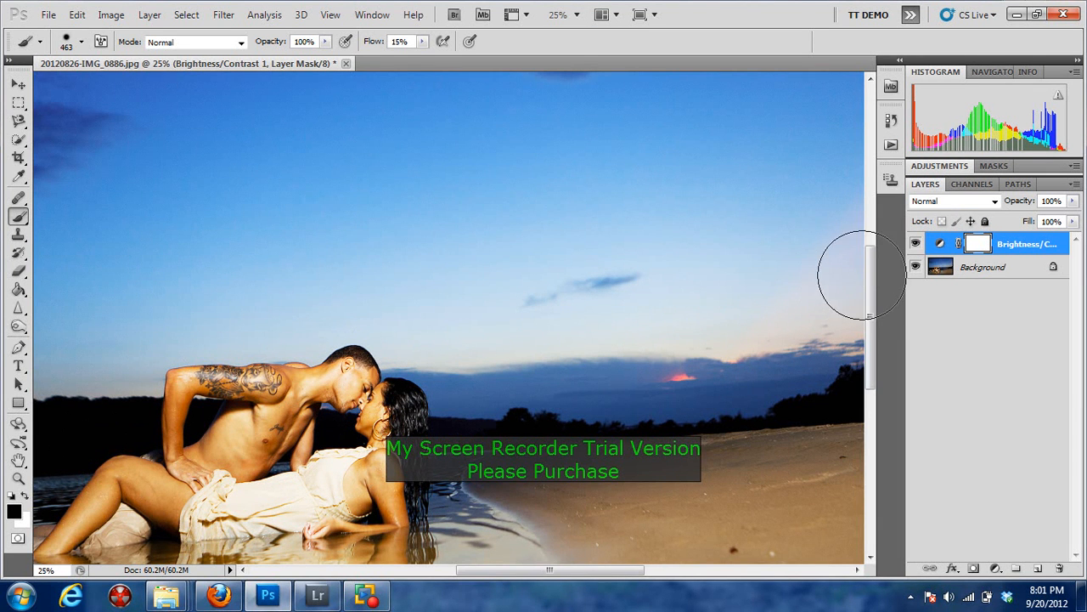
drag(870, 272, 877, 303)
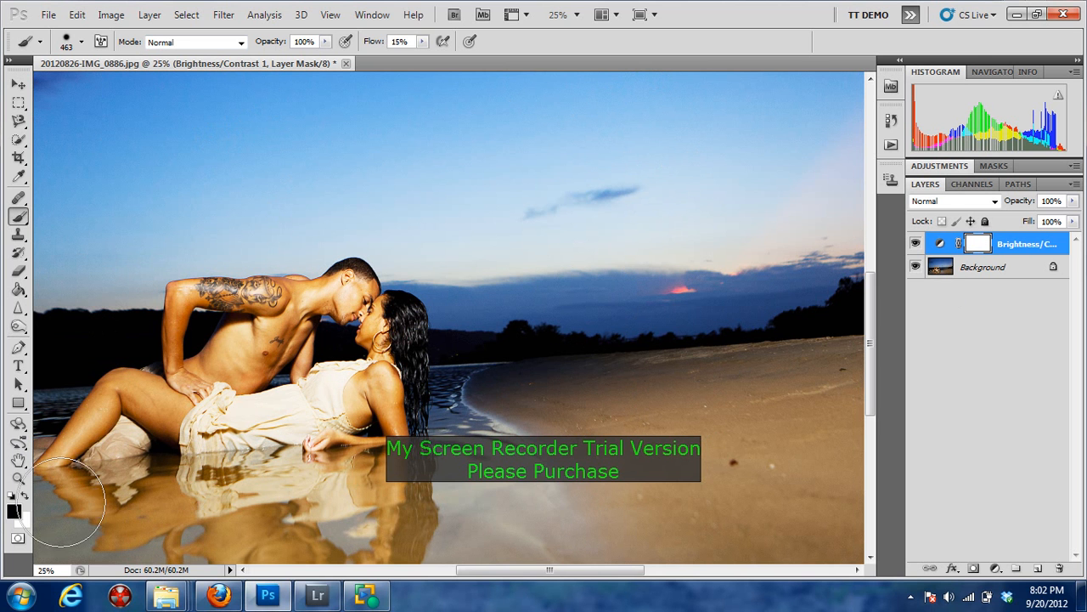
right_click(19, 218)
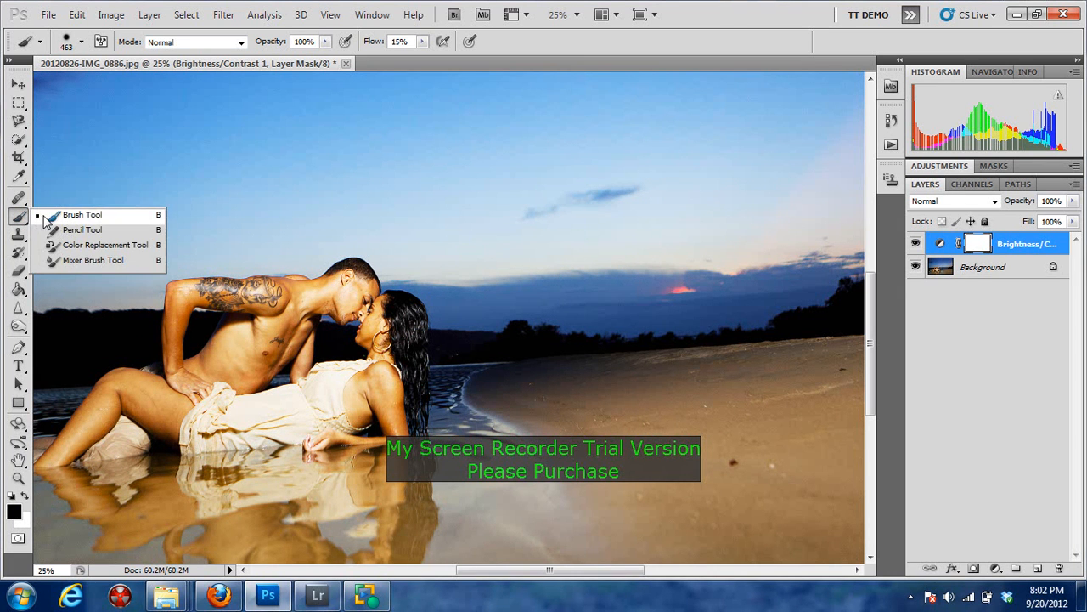
click(57, 222)
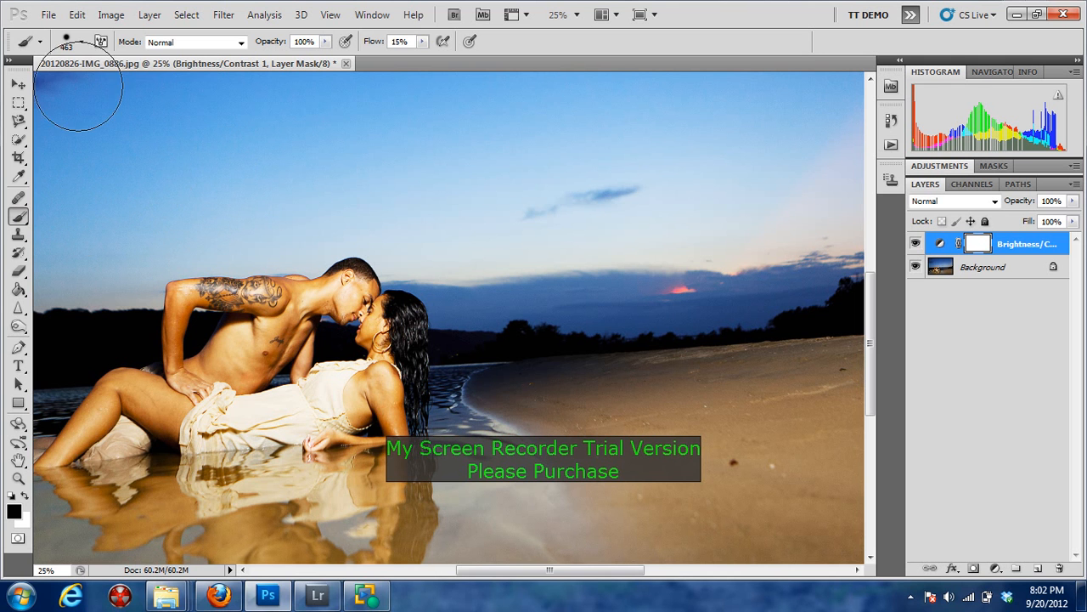
click(82, 42)
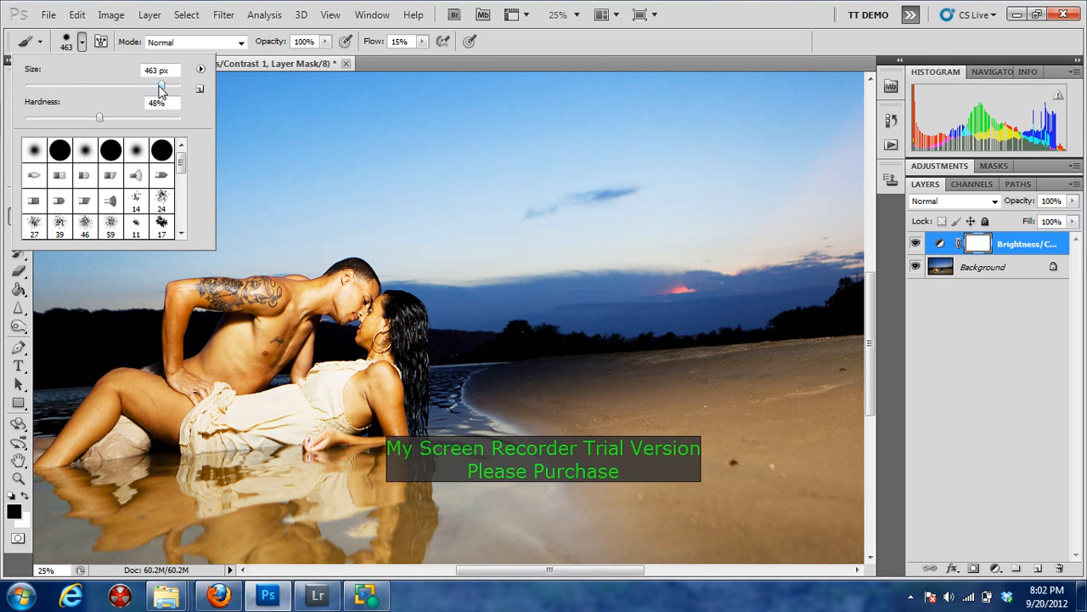
drag(162, 88, 39, 91)
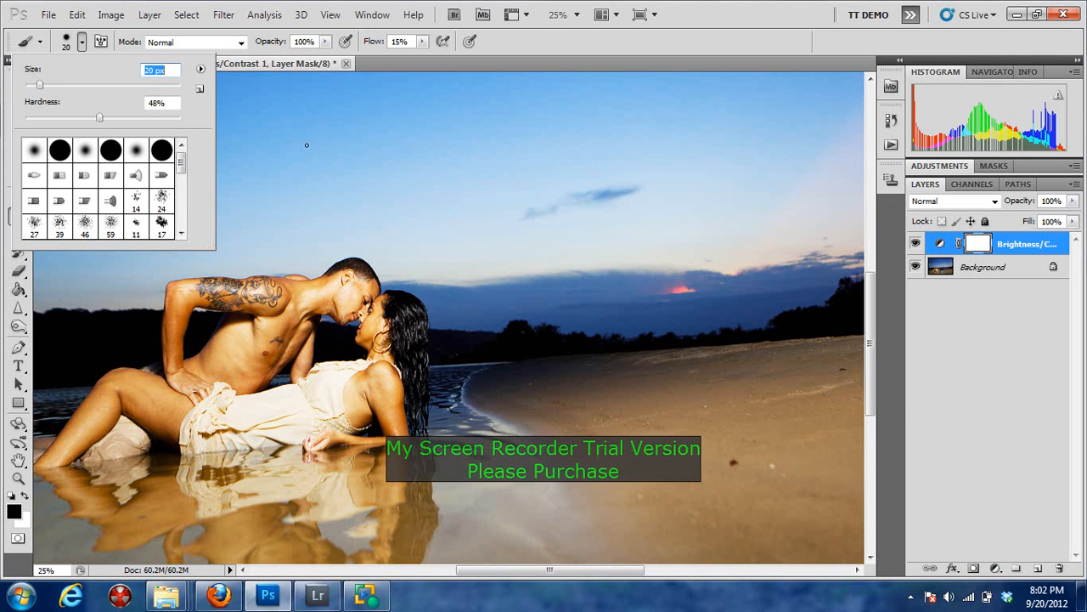
drag(40, 88, 145, 97)
drag(148, 89, 160, 88)
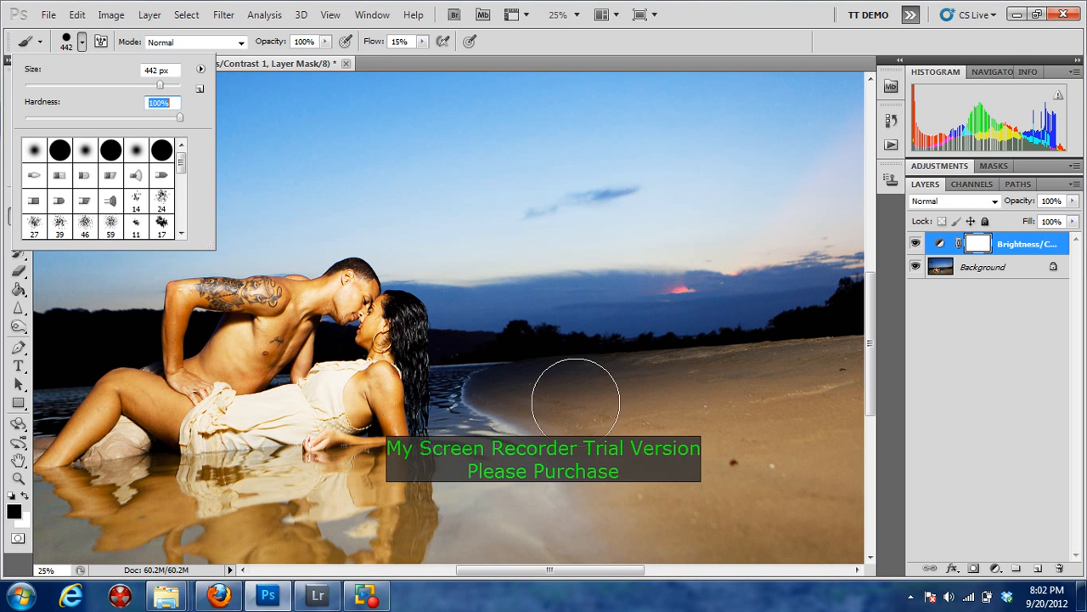
drag(573, 402, 586, 470)
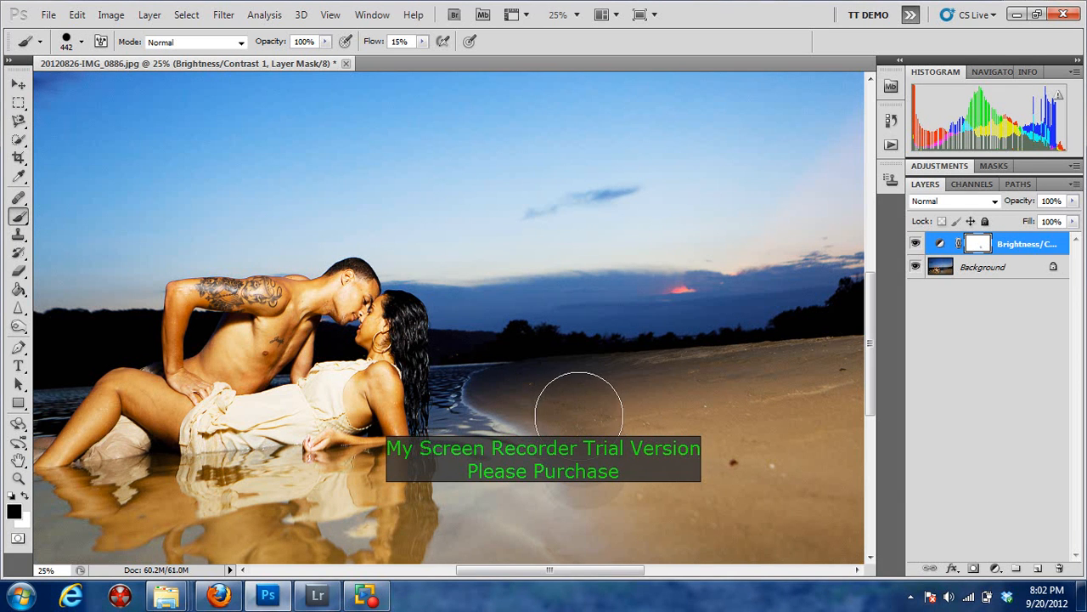
mouse_move(575, 388)
mouse_down()
mouse_move(565, 425)
mouse_move(577, 461)
mouse_up()
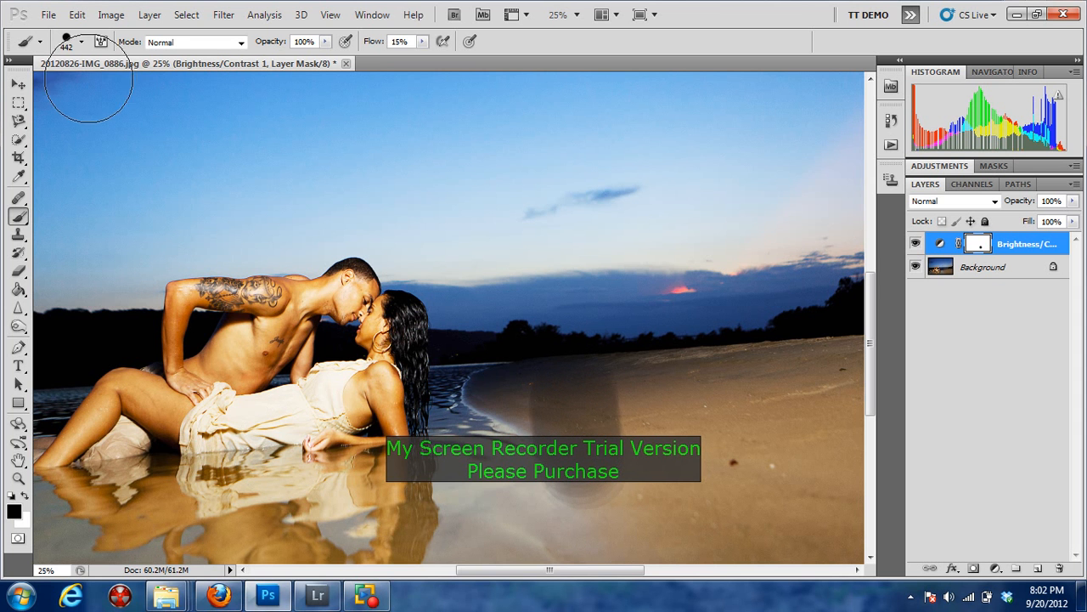
Set the brush hardness to 56% and paint black on the adjustment mask across the rest of the beach
click(81, 42)
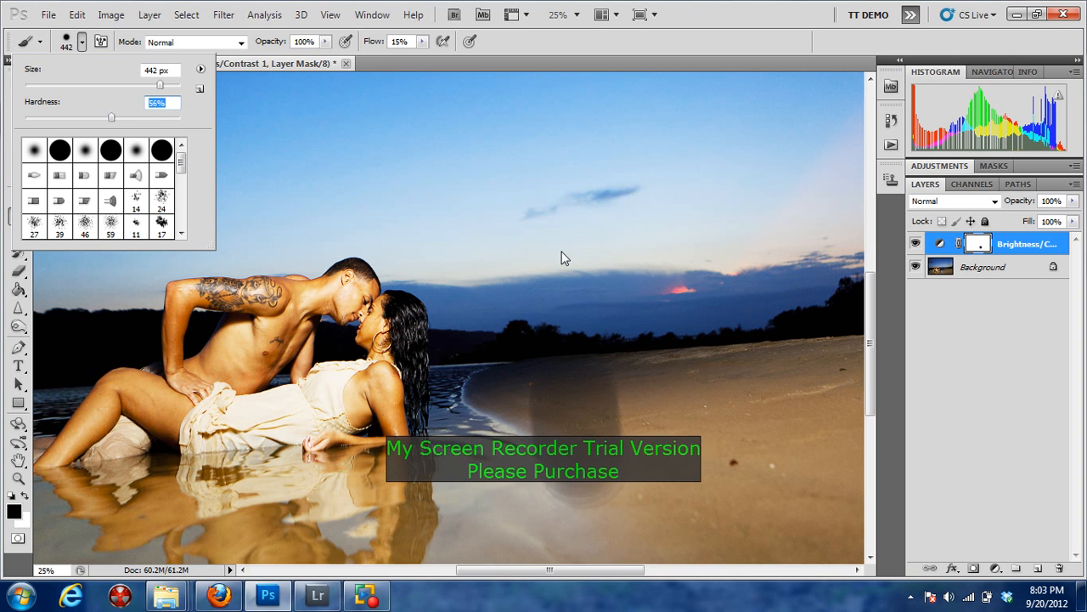
key(Return)
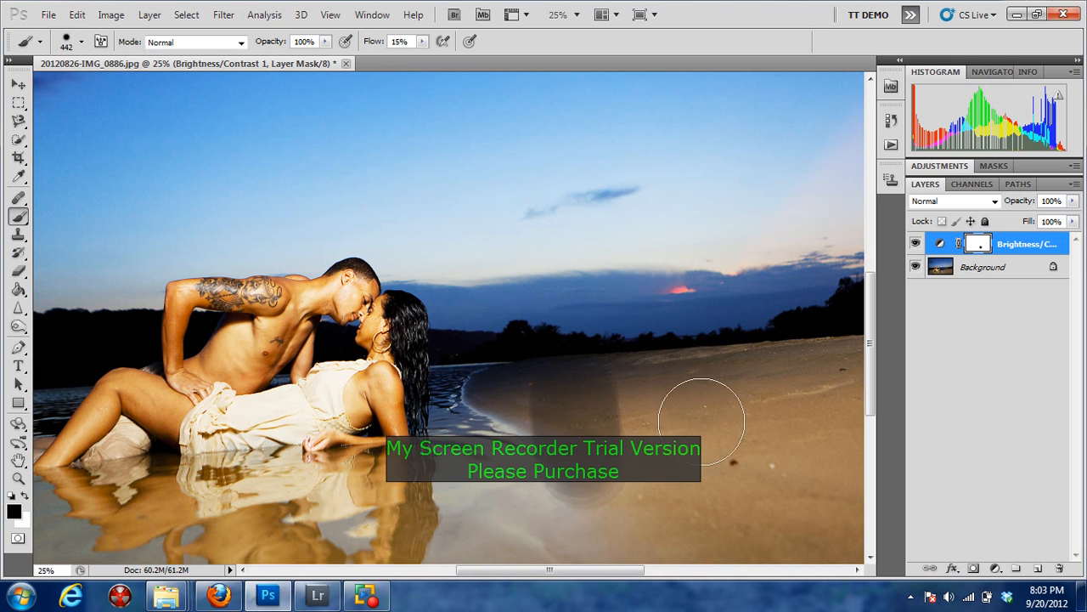
mouse_move(702, 422)
mouse_down()
mouse_move(709, 458)
mouse_move(700, 381)
mouse_move(709, 461)
mouse_move(763, 468)
mouse_move(753, 359)
mouse_move(764, 480)
mouse_move(703, 477)
mouse_move(682, 407)
mouse_move(526, 394)
mouse_move(544, 392)
mouse_move(548, 415)
mouse_move(525, 379)
mouse_move(491, 371)
mouse_up()
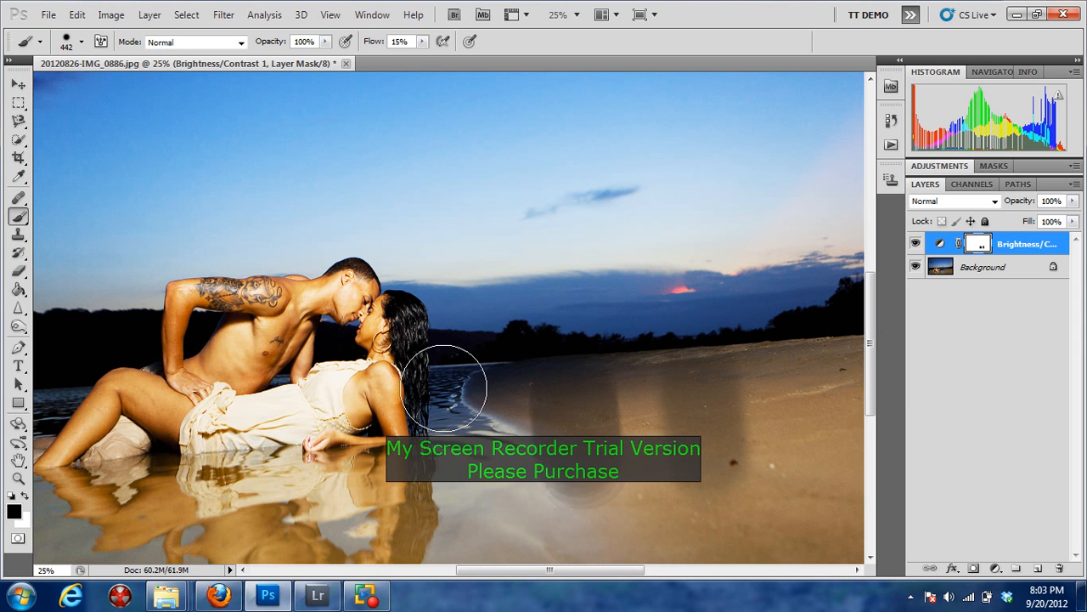
mouse_move(463, 407)
mouse_down()
mouse_move(510, 391)
mouse_move(495, 382)
mouse_move(721, 381)
mouse_move(791, 367)
mouse_move(807, 393)
mouse_move(517, 413)
mouse_move(512, 376)
mouse_move(618, 387)
mouse_move(830, 364)
mouse_move(801, 444)
mouse_move(680, 437)
mouse_up()
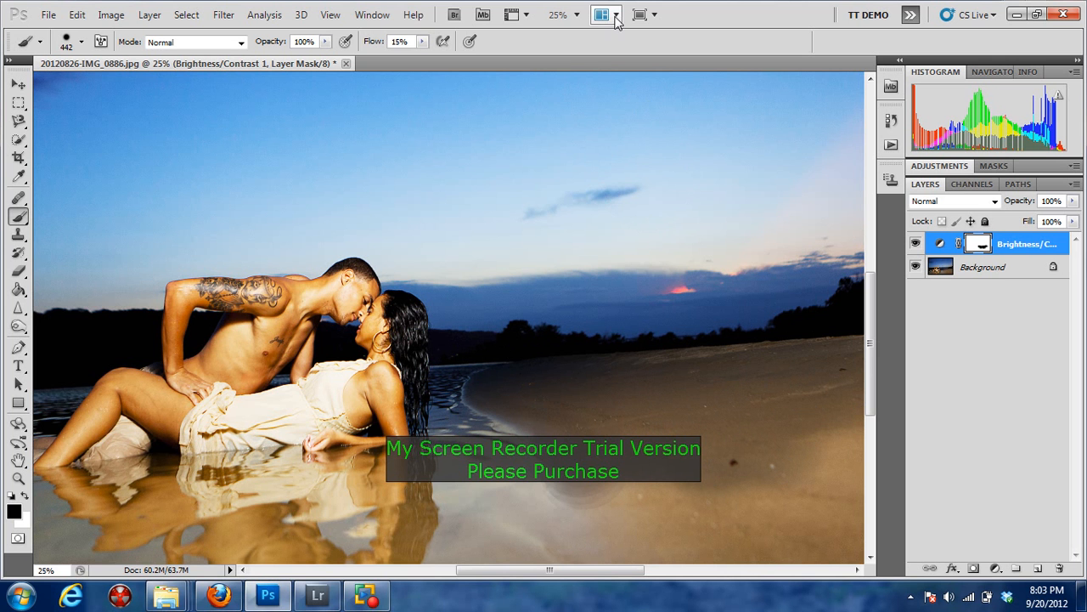
click(617, 15)
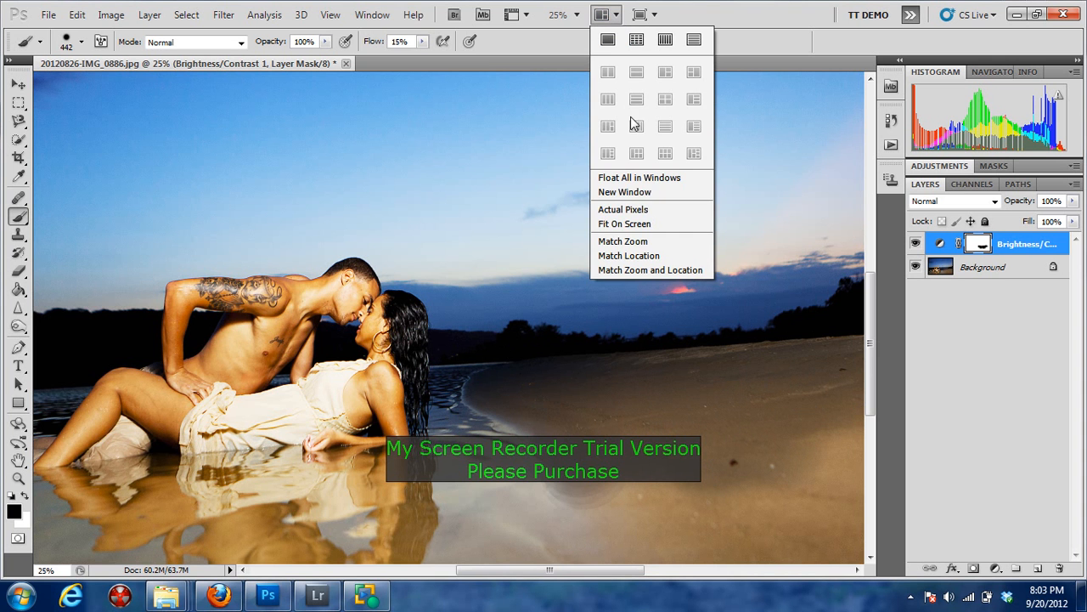
click(631, 224)
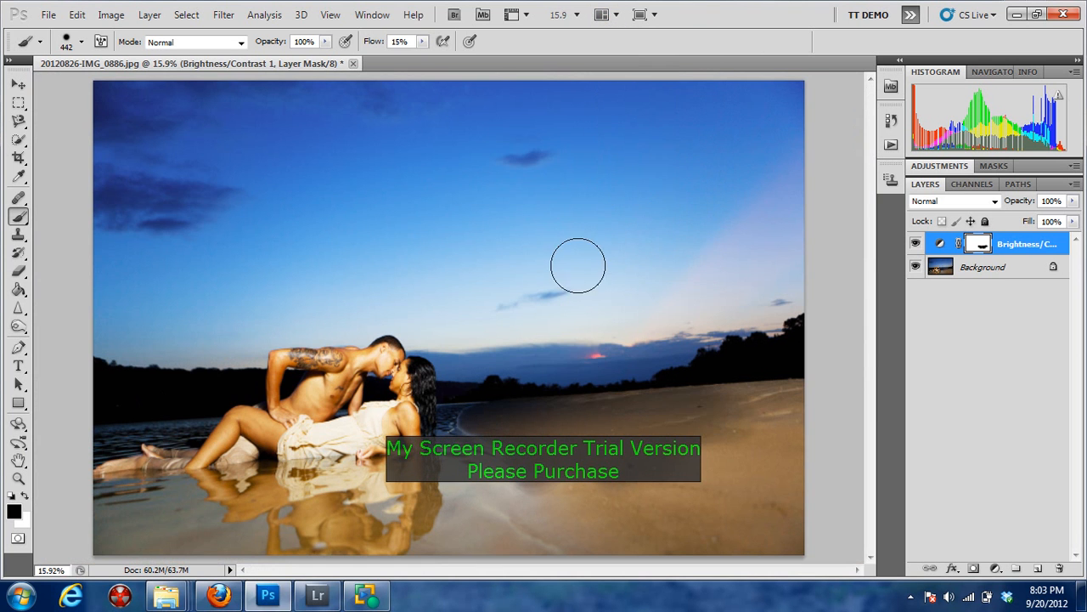
mouse_move(686, 414)
mouse_down()
mouse_move(786, 386)
mouse_move(751, 387)
mouse_move(678, 430)
mouse_move(707, 437)
mouse_move(800, 418)
mouse_move(698, 468)
mouse_move(801, 438)
mouse_move(743, 489)
mouse_move(821, 463)
mouse_move(767, 526)
mouse_move(815, 531)
mouse_move(733, 554)
mouse_move(710, 518)
mouse_move(599, 522)
mouse_move(650, 477)
mouse_move(531, 477)
mouse_move(594, 525)
mouse_up()
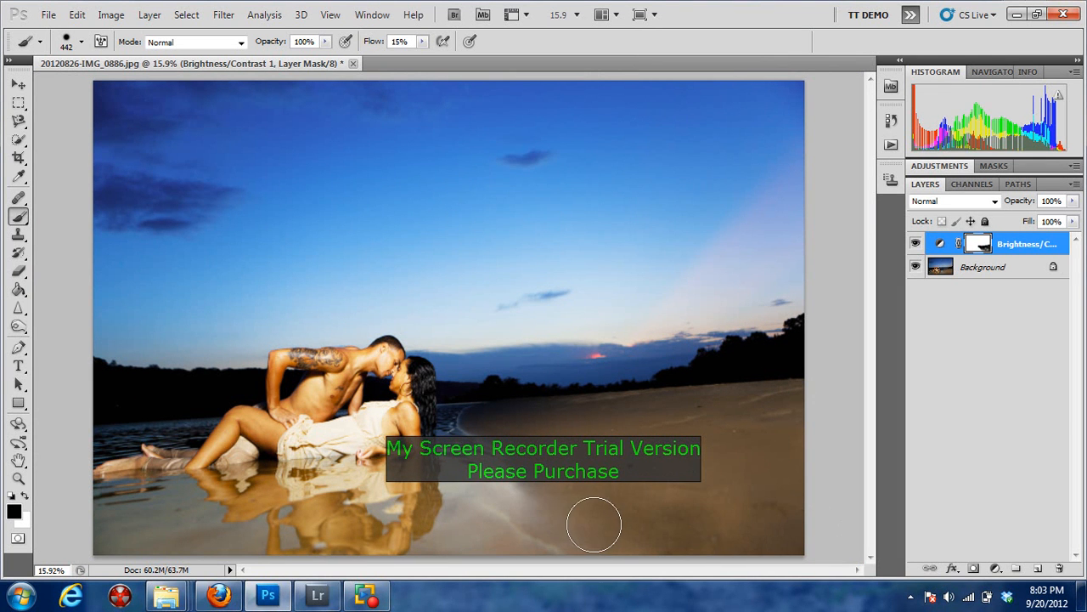
Set the brush flow to 100% and dab black on the adjustment mask over the man's torso
click(423, 42)
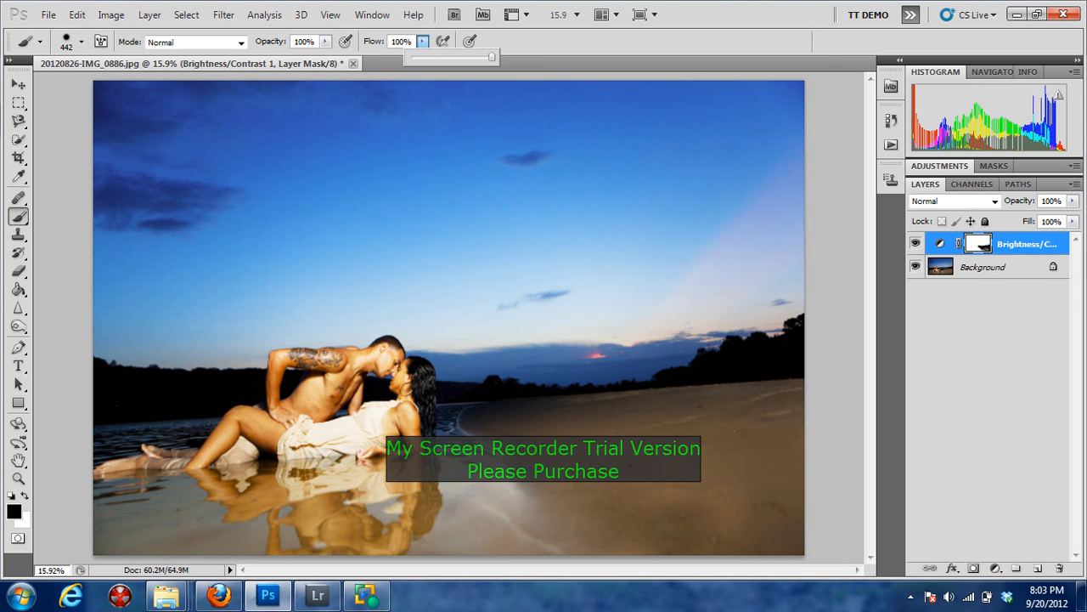
click(330, 400)
click(331, 400)
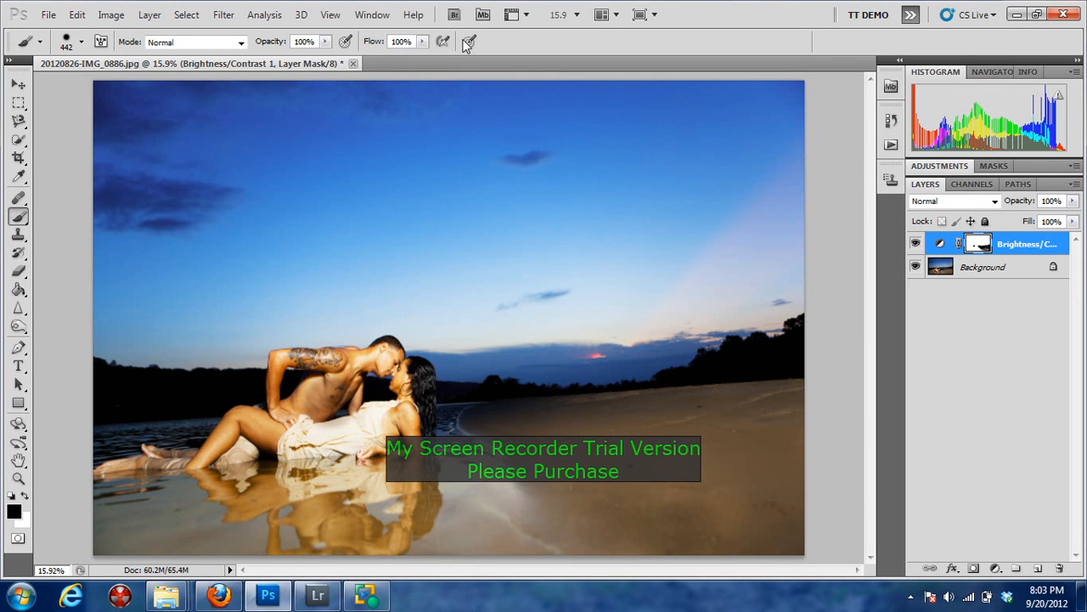
Set the brush flow to 17% and dab black on the adjustment mask beside the man's hand at the woman's thigh
click(422, 42)
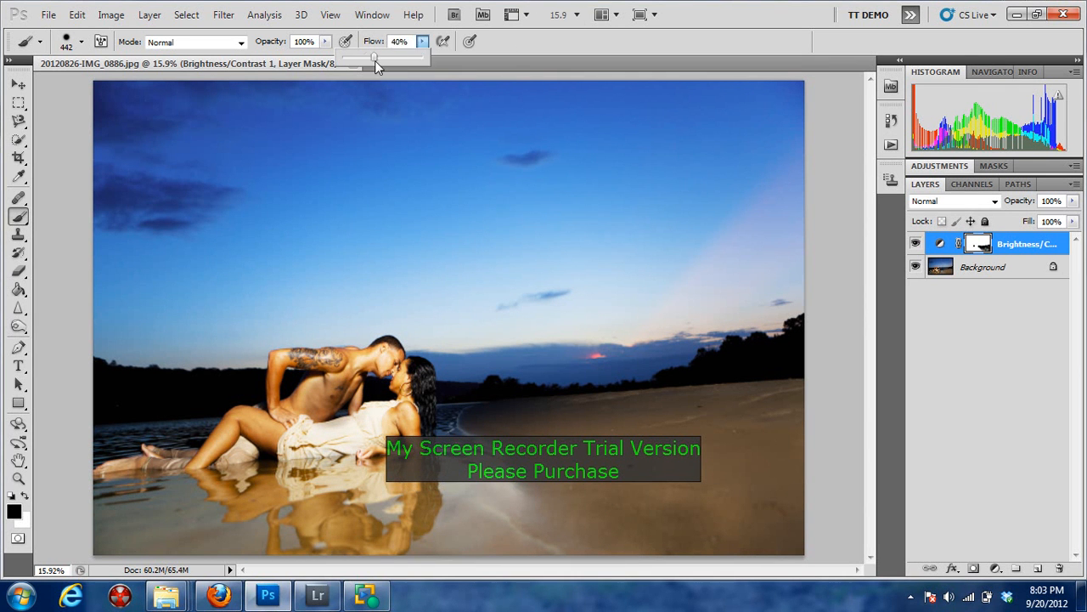
drag(360, 67, 355, 68)
click(273, 414)
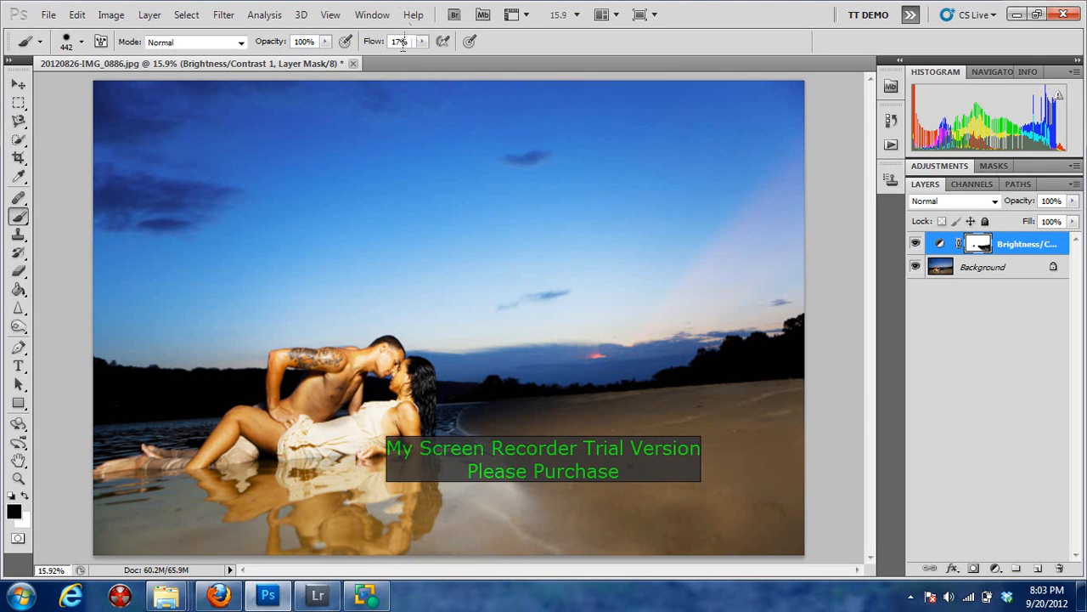
Set the brush flow to 12%, enlarge the brush to 1100 px, and paint black on the adjustment mask over the couple, their reflection and the surrounding water
click(422, 42)
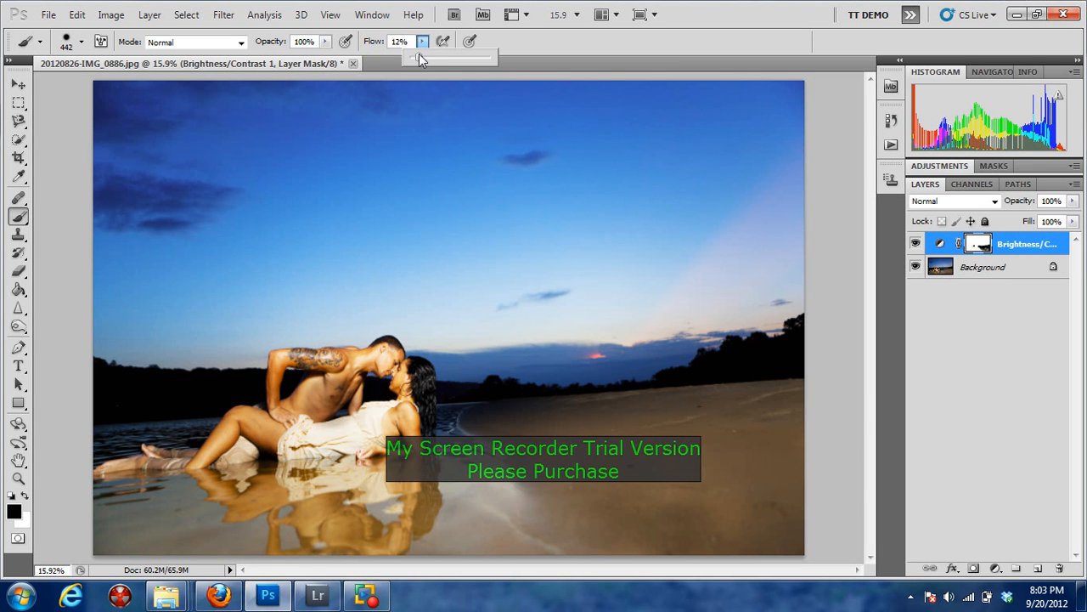
mouse_move(219, 450)
mouse_down()
mouse_move(254, 414)
mouse_move(271, 420)
mouse_move(307, 397)
mouse_move(294, 381)
mouse_move(355, 401)
mouse_move(306, 432)
mouse_move(383, 396)
mouse_move(414, 469)
mouse_move(363, 451)
mouse_move(422, 475)
mouse_move(397, 472)
mouse_move(465, 455)
mouse_move(397, 464)
mouse_up()
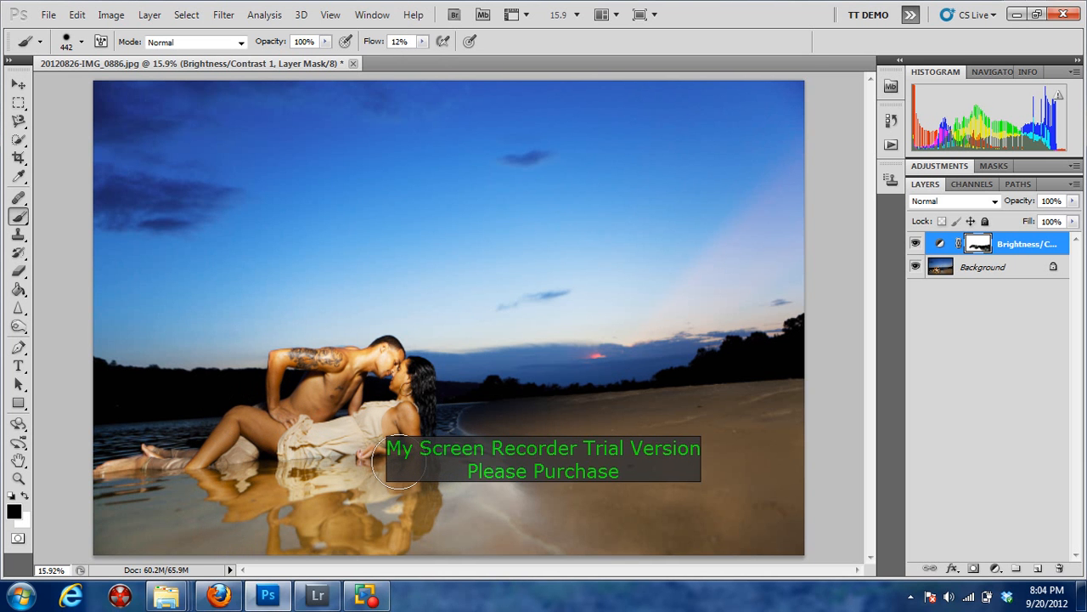
key(bracketright)
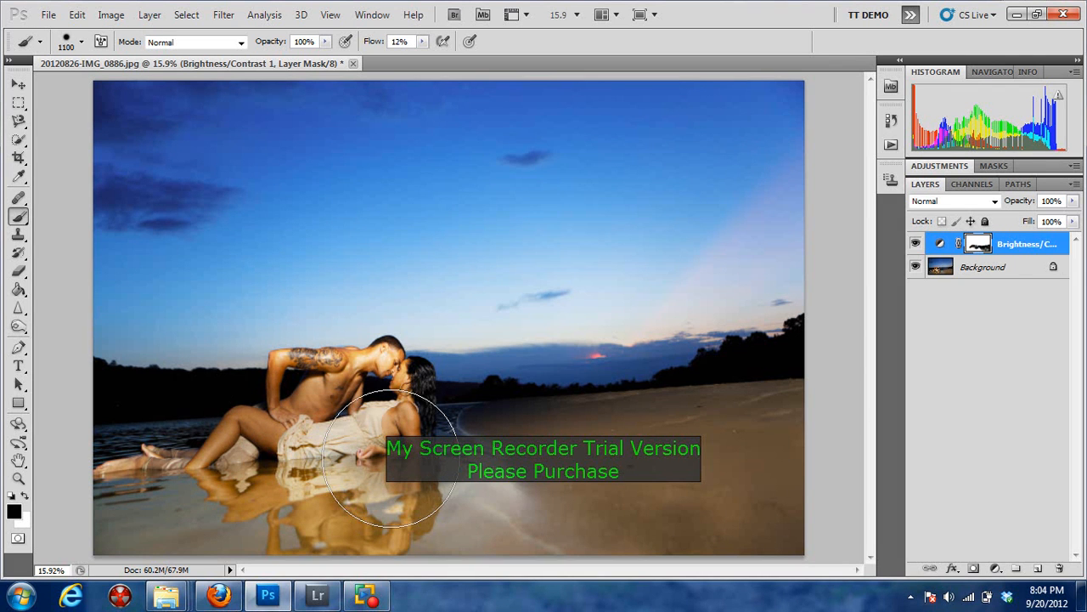
mouse_move(253, 464)
mouse_down()
mouse_move(146, 437)
mouse_move(219, 435)
mouse_move(125, 442)
mouse_move(356, 490)
mouse_move(294, 502)
mouse_move(757, 477)
mouse_move(654, 493)
mouse_move(652, 479)
mouse_move(766, 408)
mouse_move(658, 441)
mouse_move(481, 444)
mouse_move(383, 435)
mouse_move(381, 419)
mouse_move(358, 423)
mouse_move(370, 402)
mouse_move(349, 446)
mouse_move(368, 405)
mouse_move(355, 436)
mouse_move(305, 441)
mouse_move(316, 420)
mouse_move(92, 452)
mouse_move(210, 457)
mouse_move(212, 470)
mouse_move(385, 465)
mouse_move(376, 504)
mouse_move(484, 479)
mouse_move(741, 473)
mouse_move(719, 487)
mouse_move(787, 443)
mouse_move(719, 430)
mouse_move(768, 409)
mouse_move(781, 429)
mouse_move(753, 450)
mouse_move(585, 486)
mouse_move(627, 477)
mouse_move(420, 489)
mouse_move(365, 506)
mouse_move(125, 514)
mouse_up()
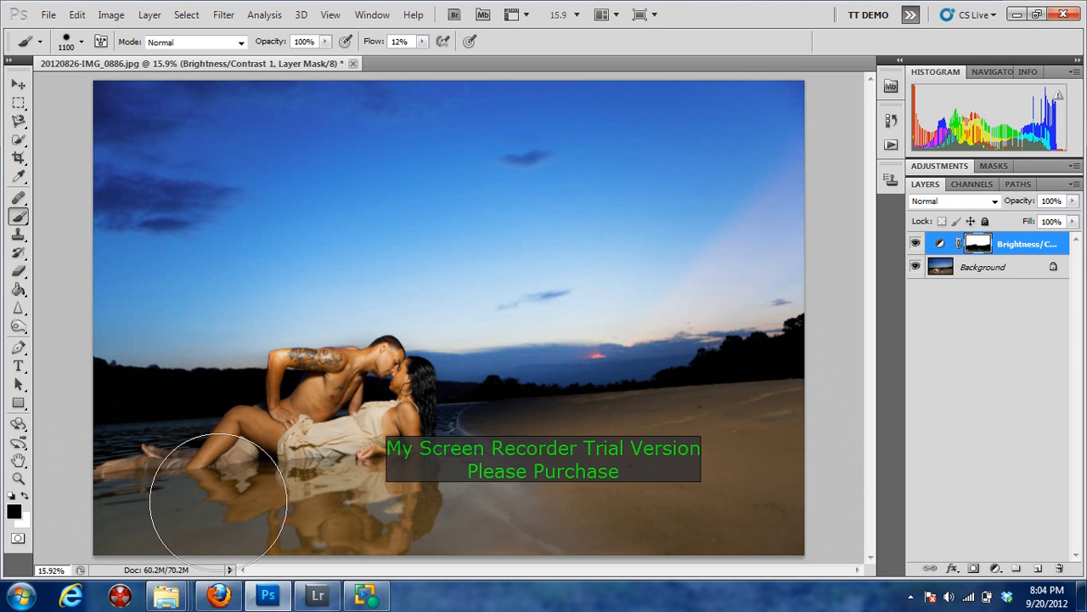
drag(783, 458, 787, 487)
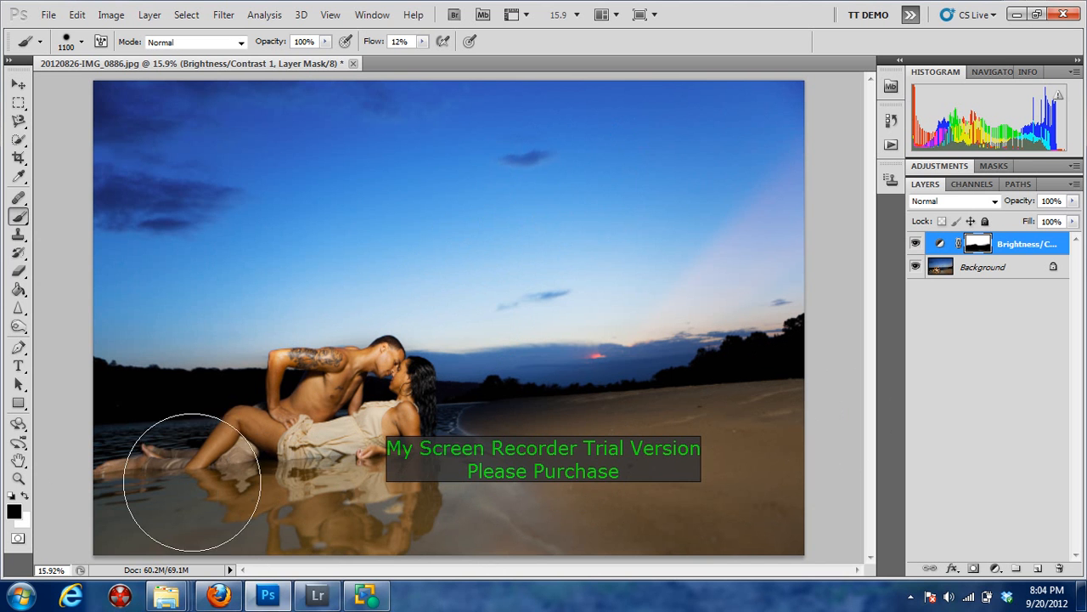
Inspect the Brightness/Contrast mask on its own and paint the remaining gray patches along the photo's lower edge black
alt+click(981, 244)
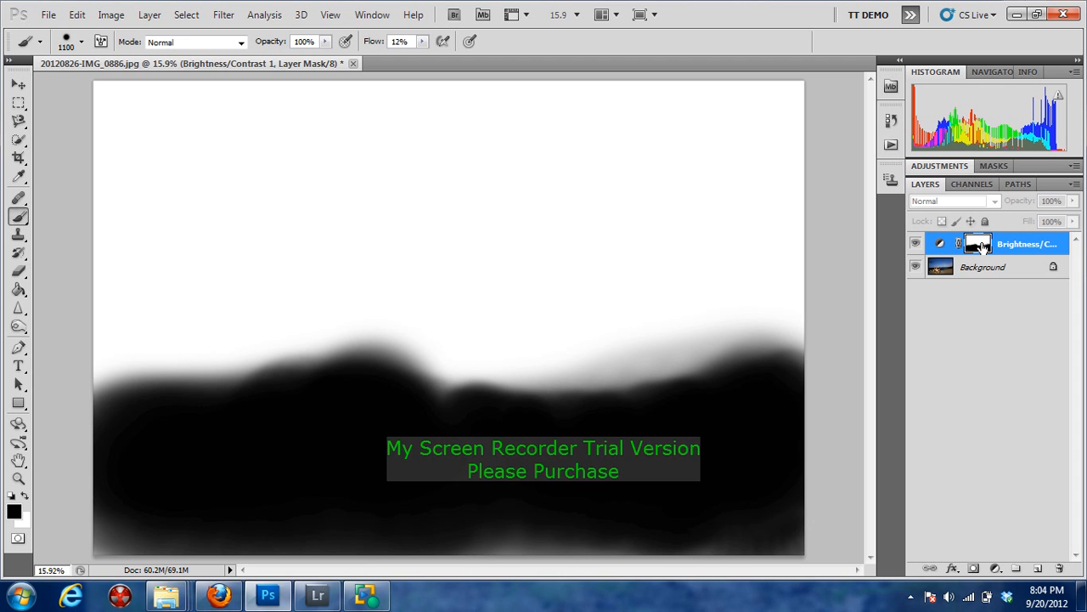
alt+click(981, 245)
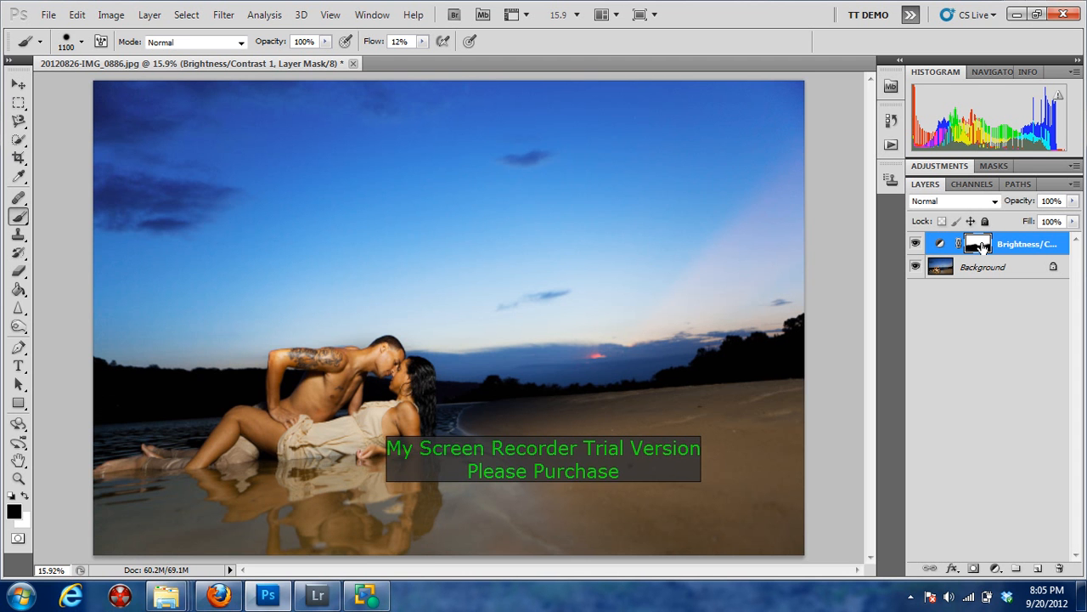
alt+click(981, 245)
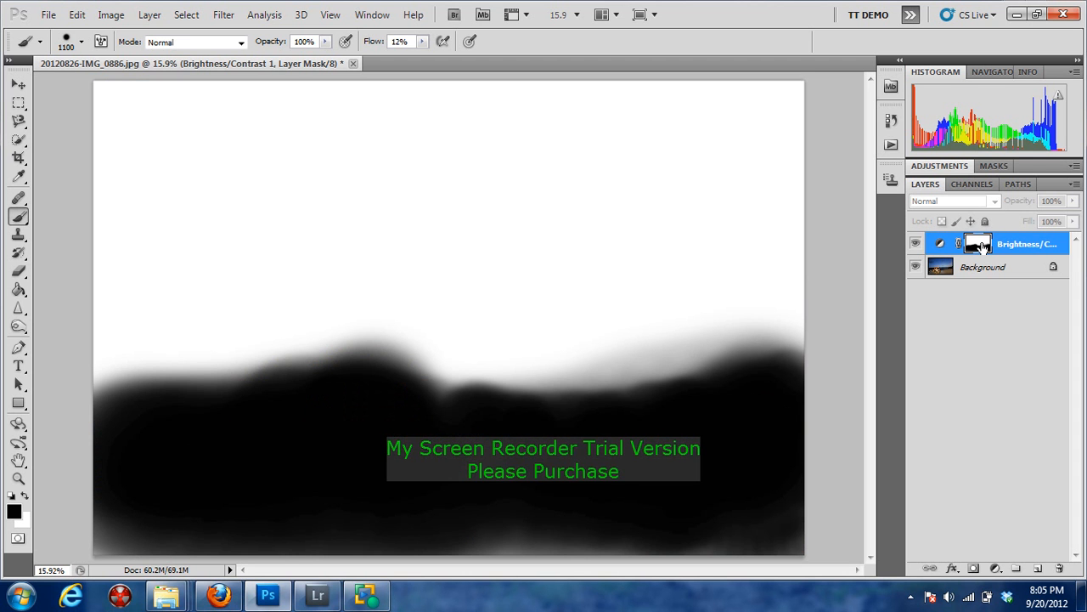
alt+click(981, 245)
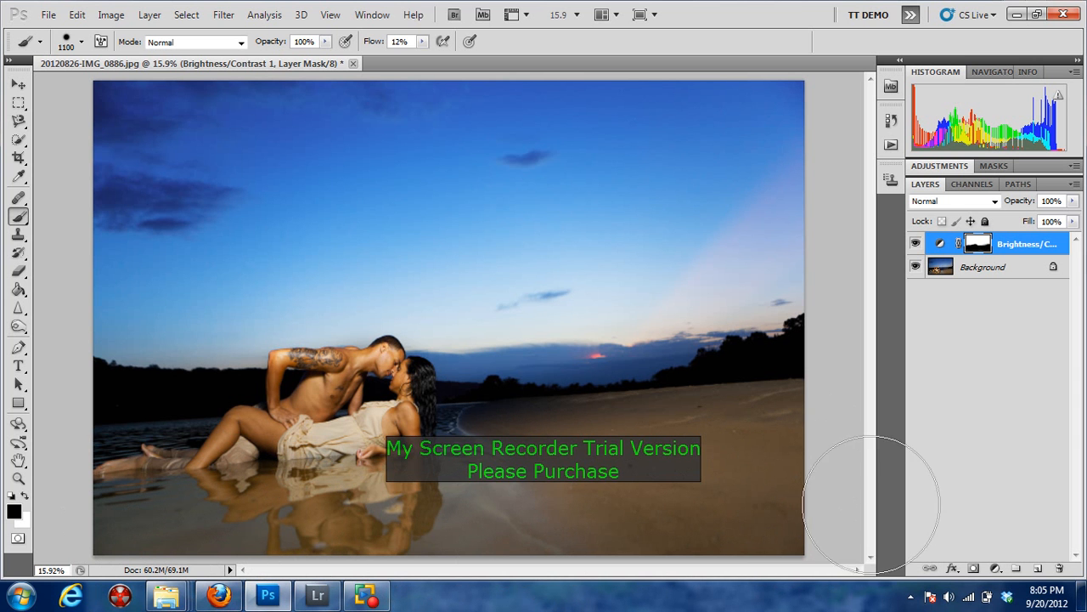
alt+click(977, 245)
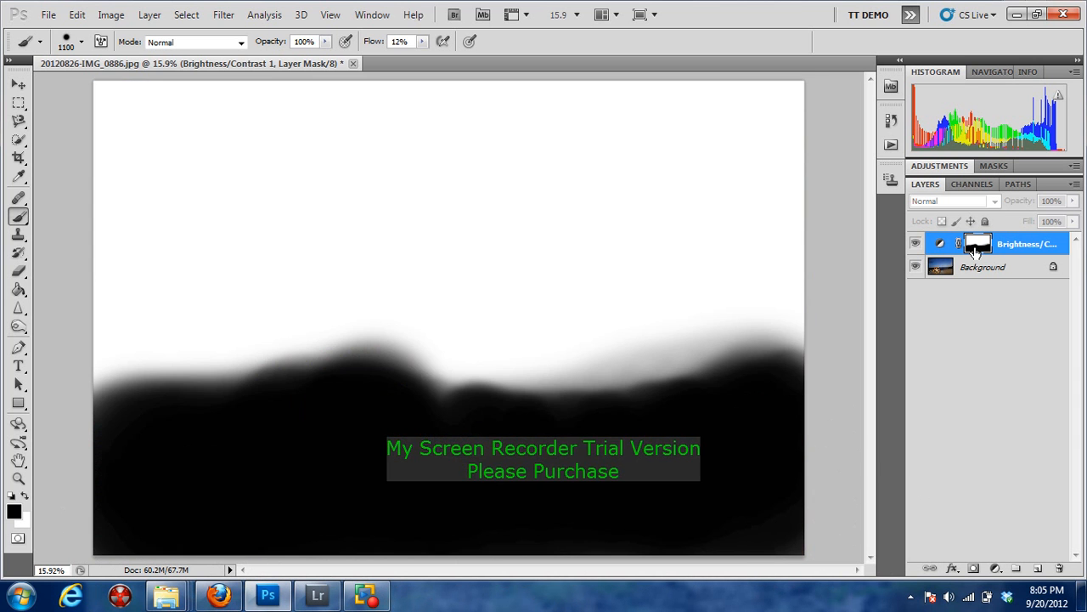
alt+click(974, 246)
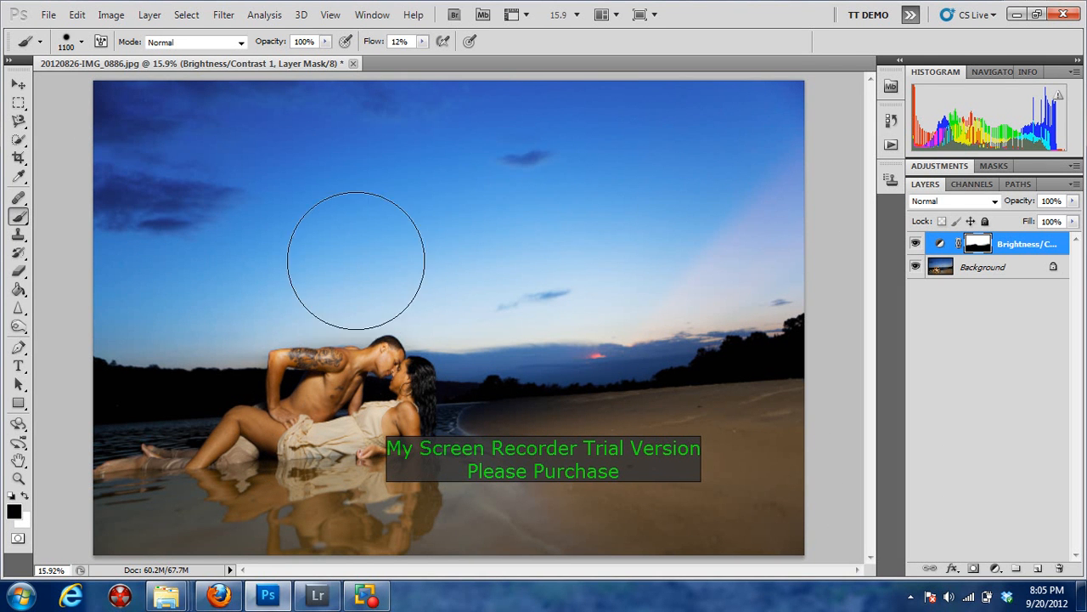
Paint a black streak on the adjustment mask through the sky above the couple and erase it by painting white
mouse_move(357, 252)
mouse_down()
mouse_move(375, 183)
mouse_move(339, 350)
mouse_move(381, 166)
mouse_up()
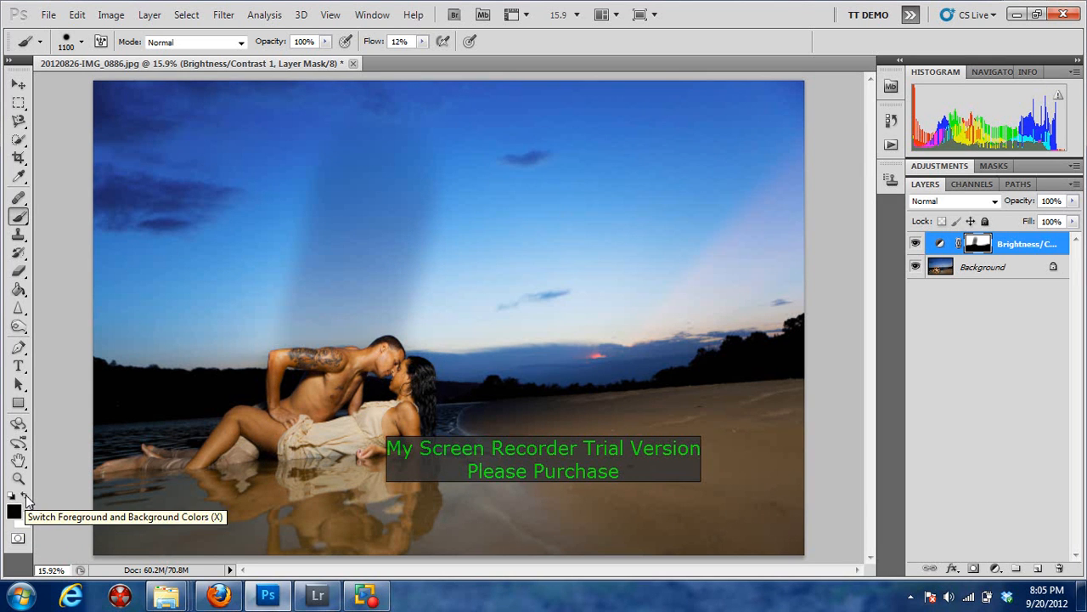
click(25, 497)
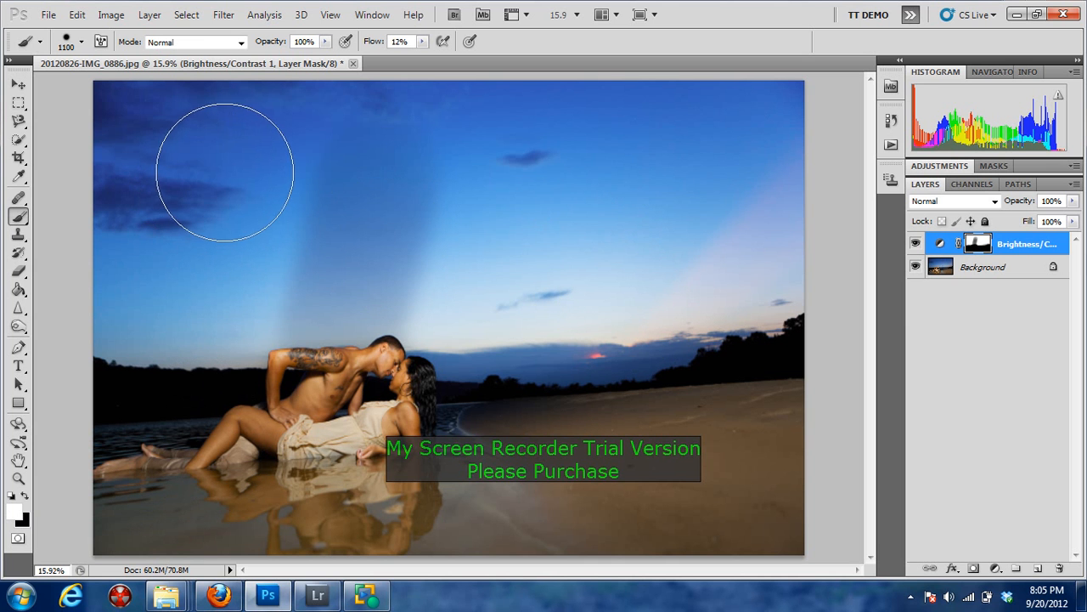
mouse_move(541, 175)
mouse_down()
mouse_move(227, 228)
mouse_move(437, 244)
mouse_move(250, 252)
mouse_move(445, 285)
mouse_move(300, 290)
mouse_move(289, 267)
mouse_move(300, 251)
mouse_move(224, 183)
mouse_move(458, 171)
mouse_move(388, 155)
mouse_move(362, 221)
mouse_move(246, 262)
mouse_move(282, 284)
mouse_move(428, 268)
mouse_move(312, 293)
mouse_move(340, 260)
mouse_move(424, 256)
mouse_move(432, 242)
mouse_move(291, 193)
mouse_move(399, 169)
mouse_move(389, 140)
mouse_move(353, 143)
mouse_move(375, 184)
mouse_move(364, 191)
mouse_move(394, 169)
mouse_up()
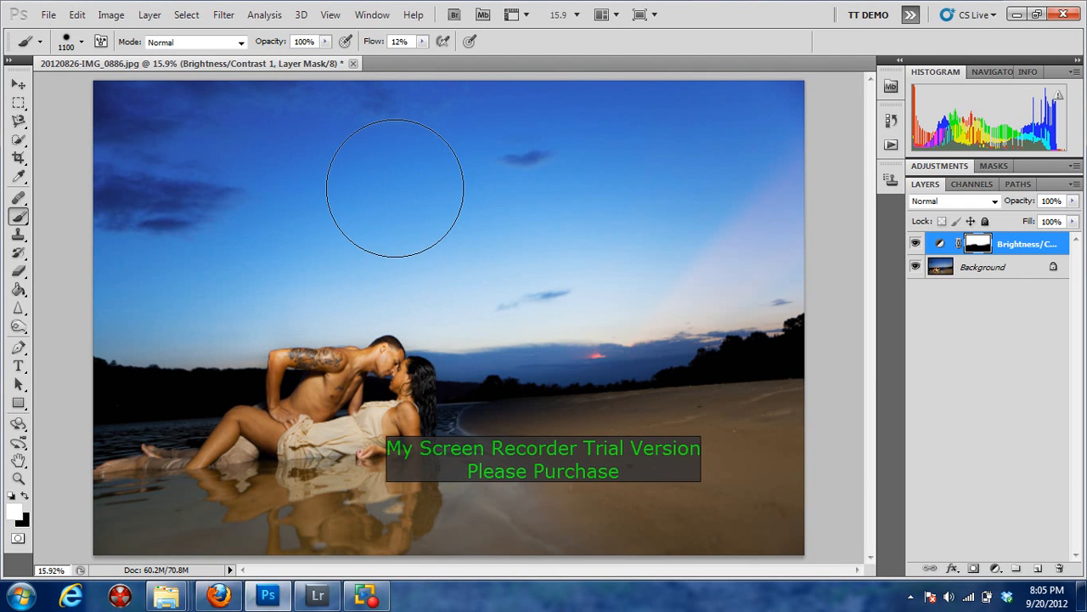
Paint a round black spot on the mask in the upper sky, toggle the adjustment layer's visibility, and paint the spot back with white
click(24, 496)
mouse_move(417, 175)
mouse_down()
mouse_move(437, 196)
mouse_move(400, 194)
mouse_up()
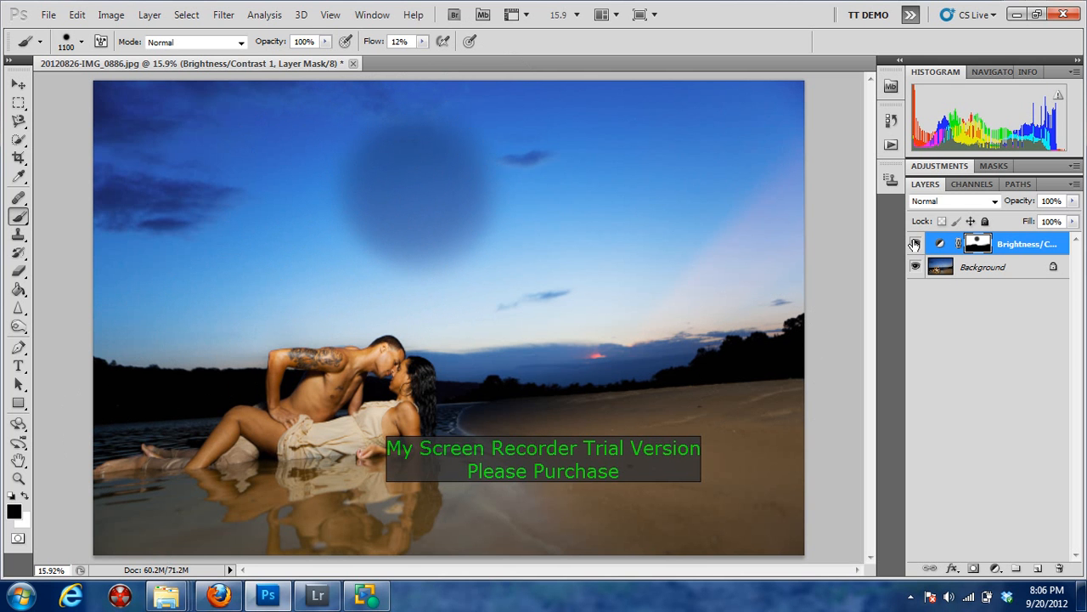
click(915, 244)
click(915, 244)
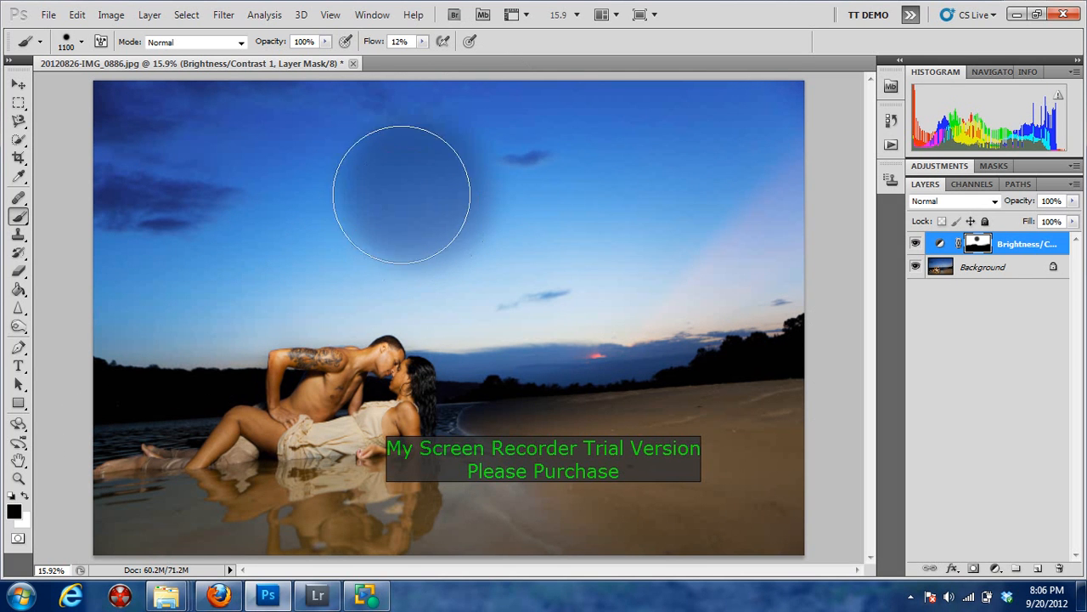
click(24, 497)
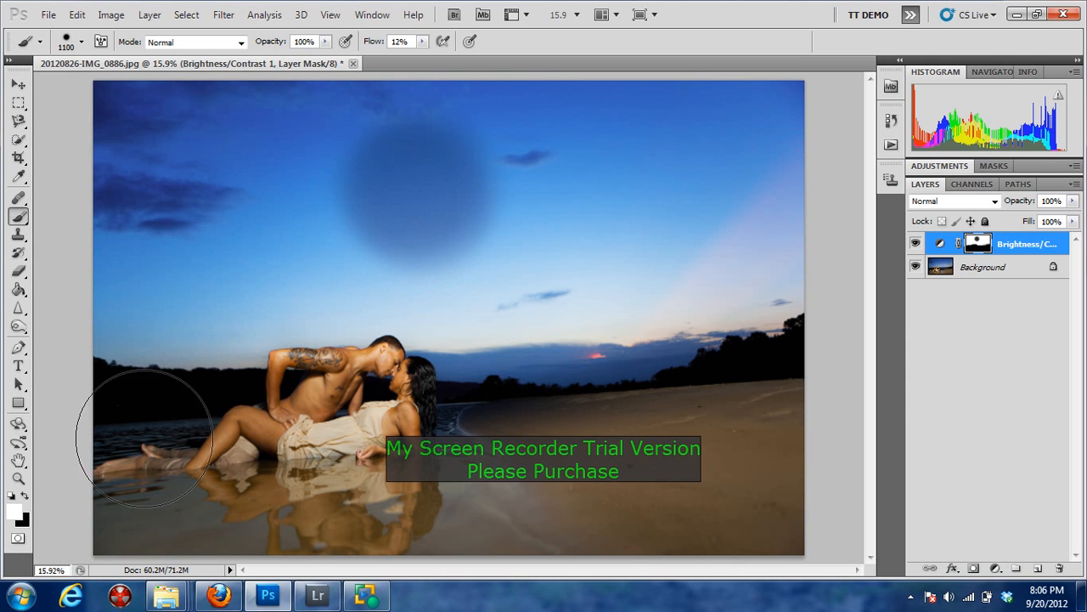
mouse_move(364, 189)
mouse_down()
mouse_move(430, 243)
mouse_move(372, 175)
mouse_move(388, 236)
mouse_move(434, 242)
mouse_move(382, 161)
mouse_move(354, 208)
mouse_move(432, 161)
mouse_move(436, 172)
mouse_move(406, 149)
mouse_move(414, 135)
mouse_move(459, 231)
mouse_move(495, 151)
mouse_move(417, 209)
mouse_move(504, 210)
mouse_up()
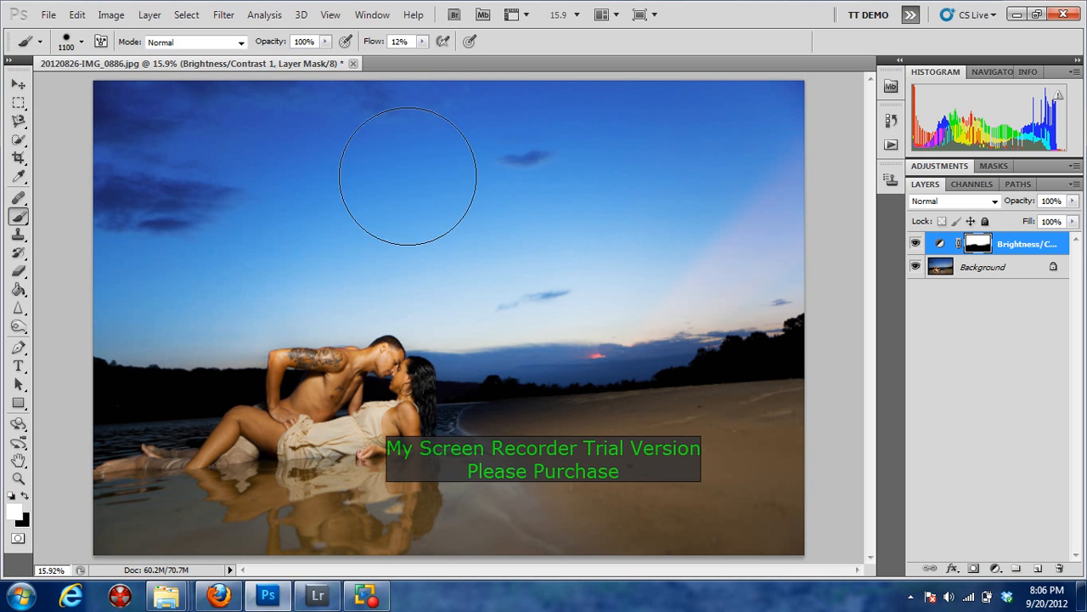
Add a Levels adjustment layer and set its Blue channel midtone input to 1.18 and highlight input to 202
click(996, 569)
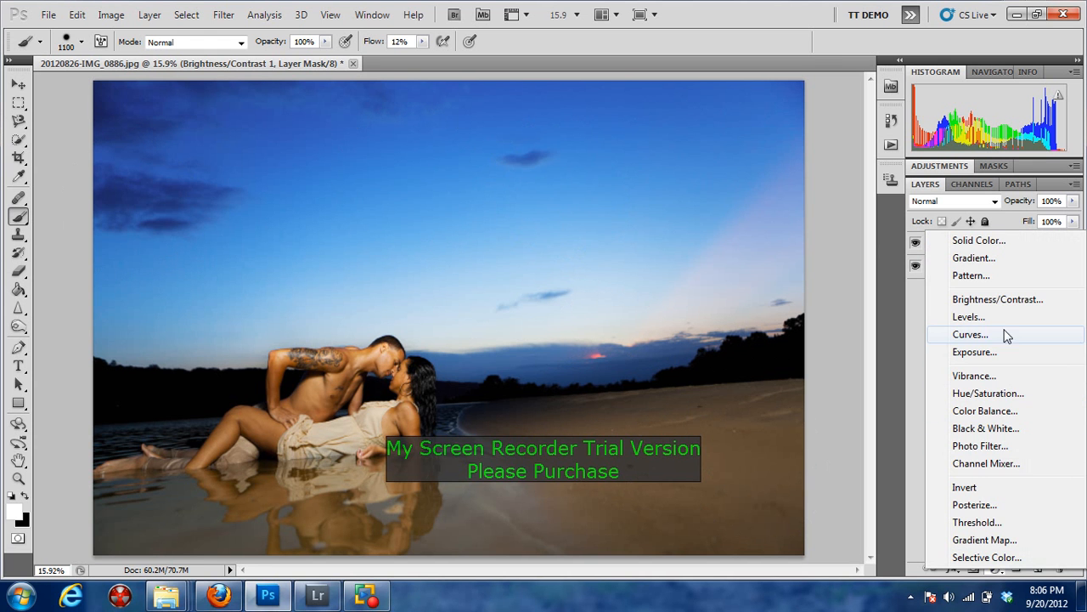
click(969, 317)
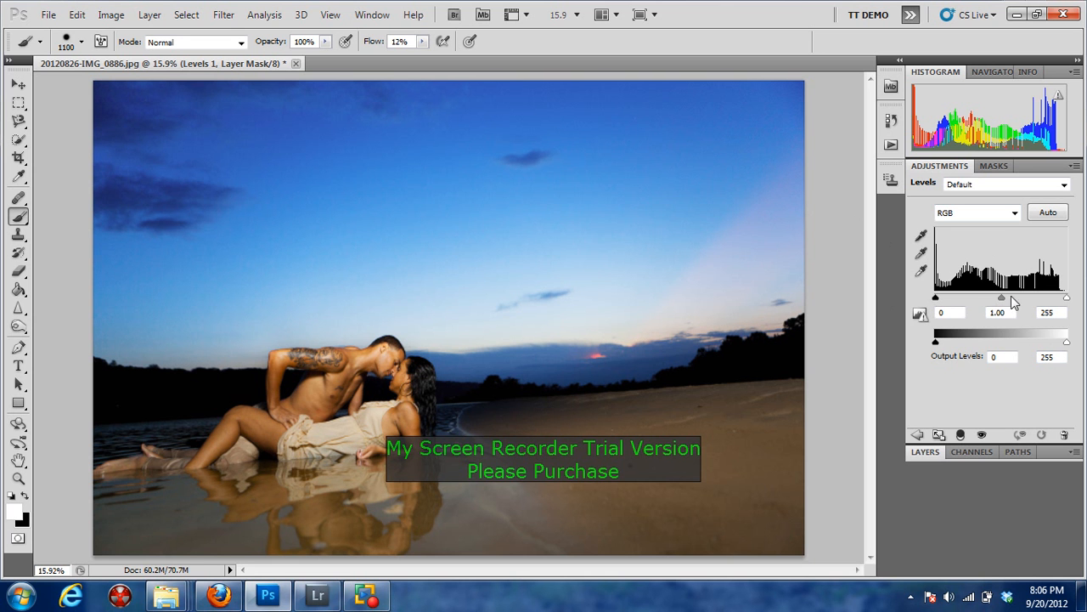
click(1013, 213)
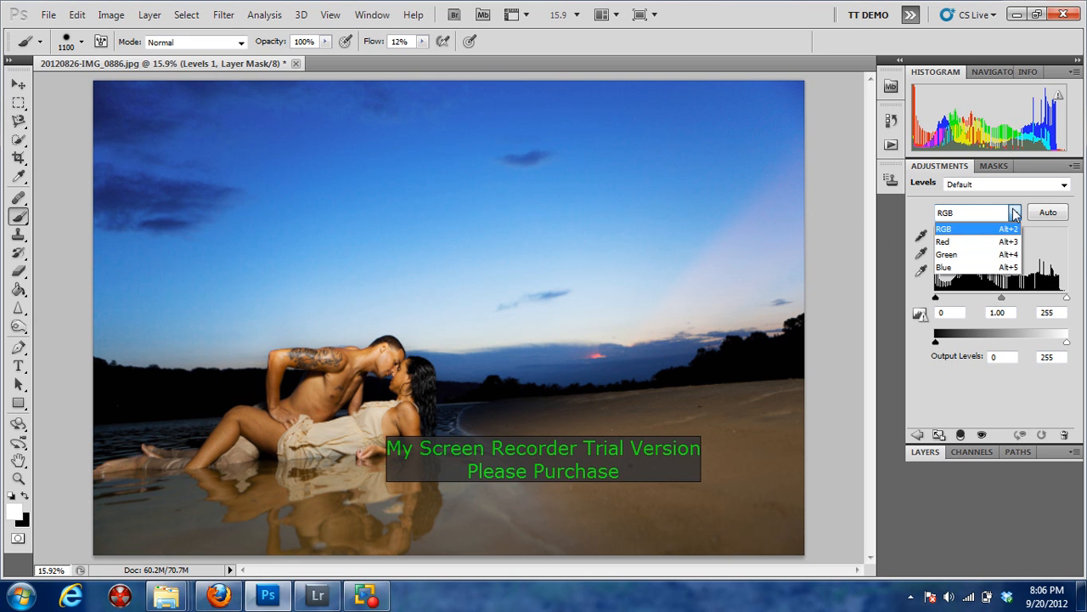
click(1014, 214)
click(1014, 214)
click(1016, 267)
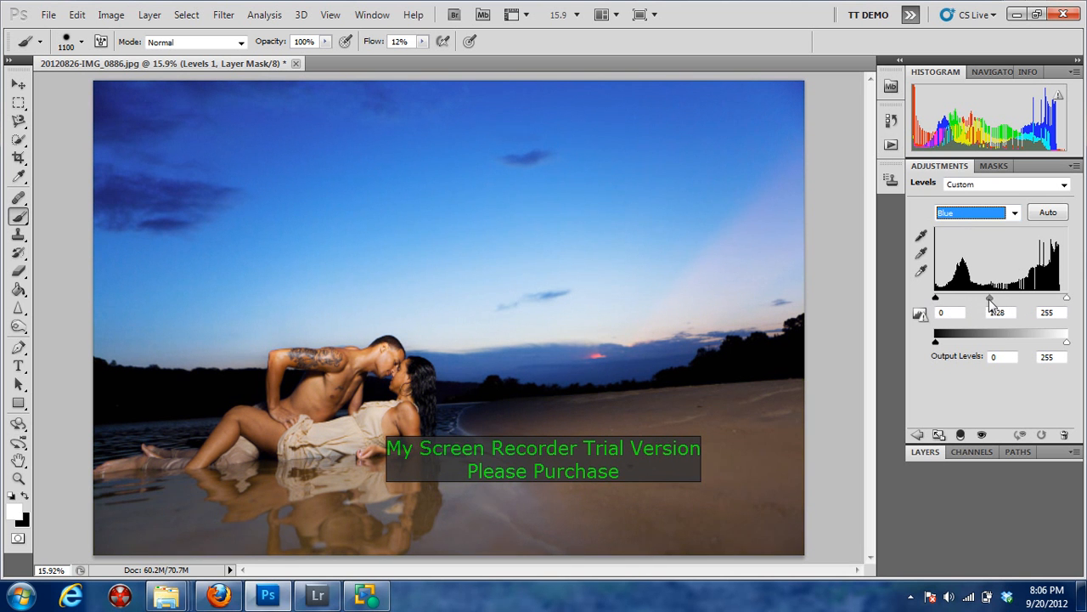
mouse_move(969, 308)
mouse_down()
mouse_move(958, 305)
mouse_move(978, 307)
mouse_up()
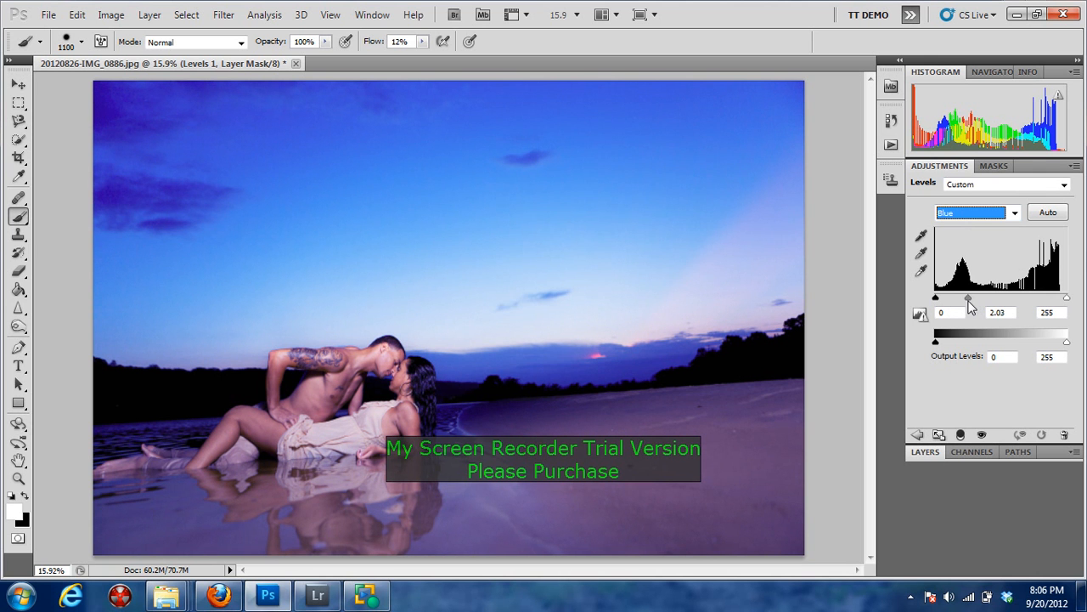
drag(971, 299, 994, 299)
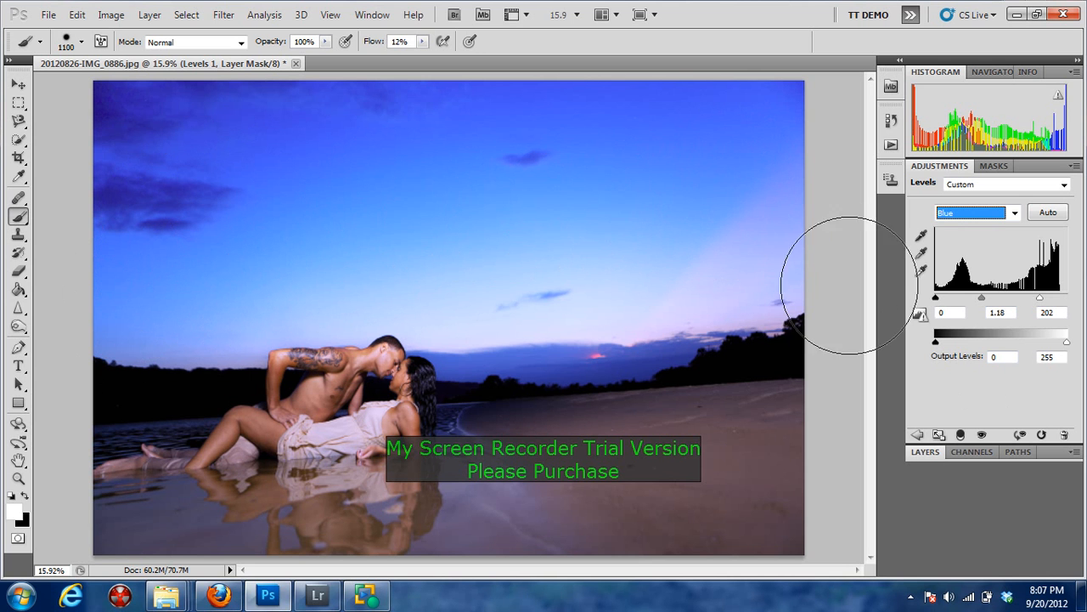
At 50% zoom, paint black on the Levels mask over the couple's faces, the man's torso and the woman's dress, using a 400 px brush
click(926, 452)
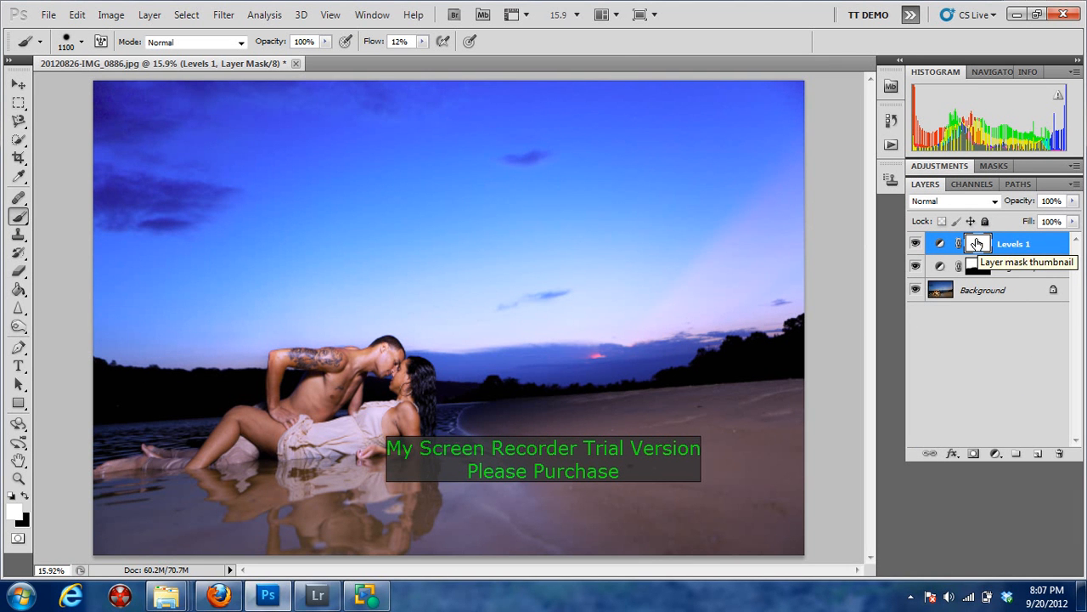
click(577, 15)
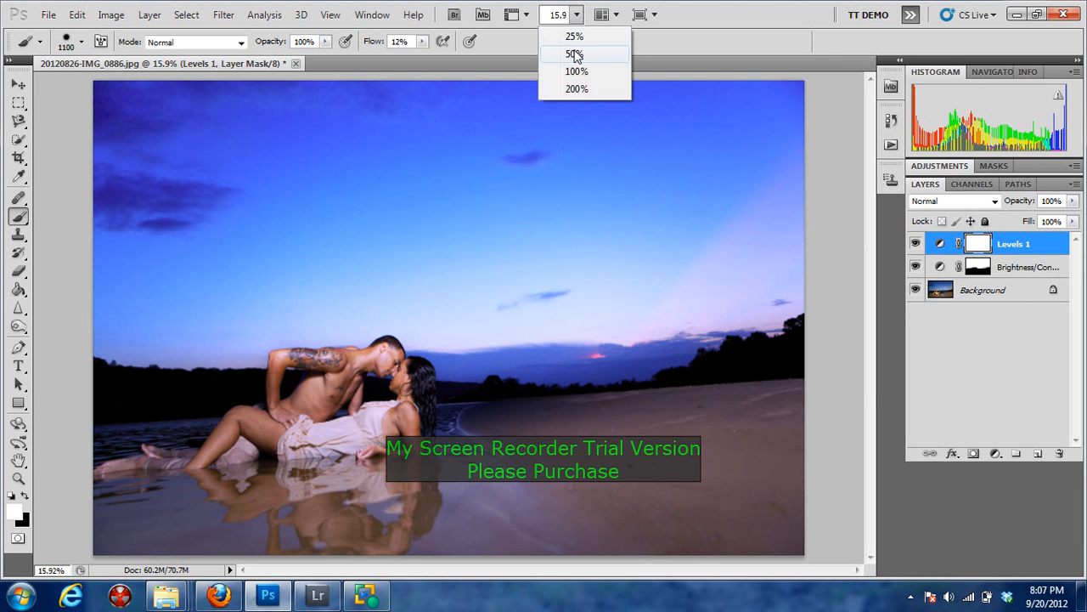
click(574, 54)
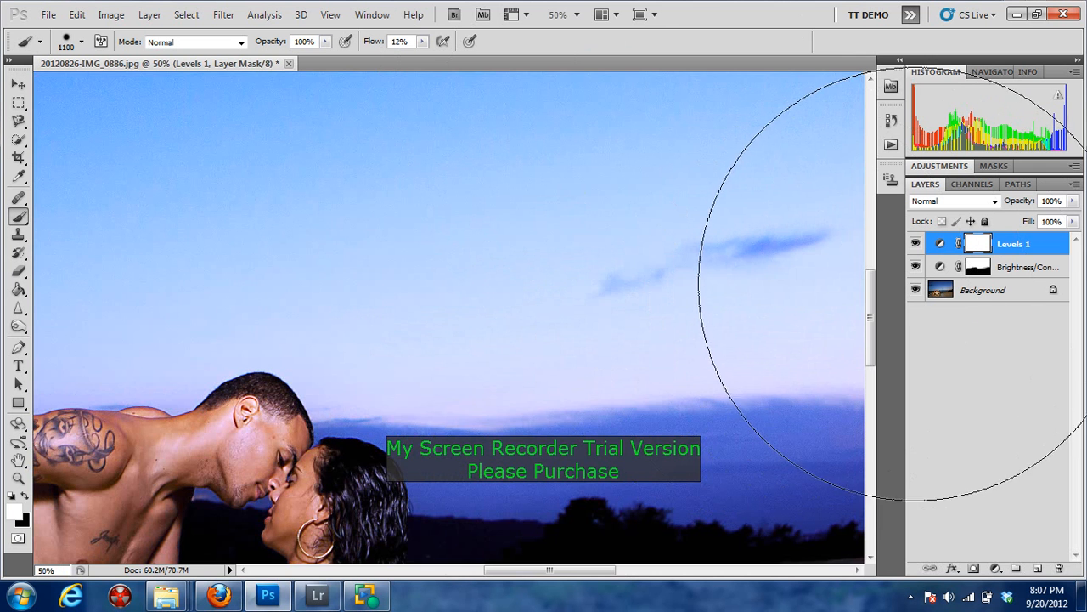
scroll(873, 336, down, 5)
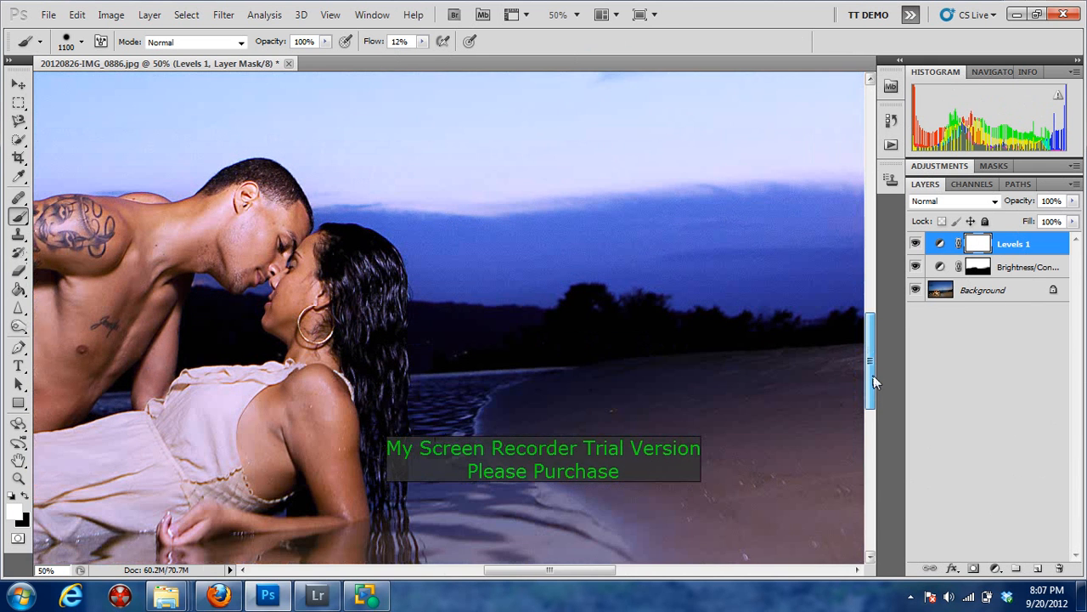
mouse_move(549, 575)
mouse_down()
mouse_move(489, 575)
mouse_move(506, 575)
mouse_up()
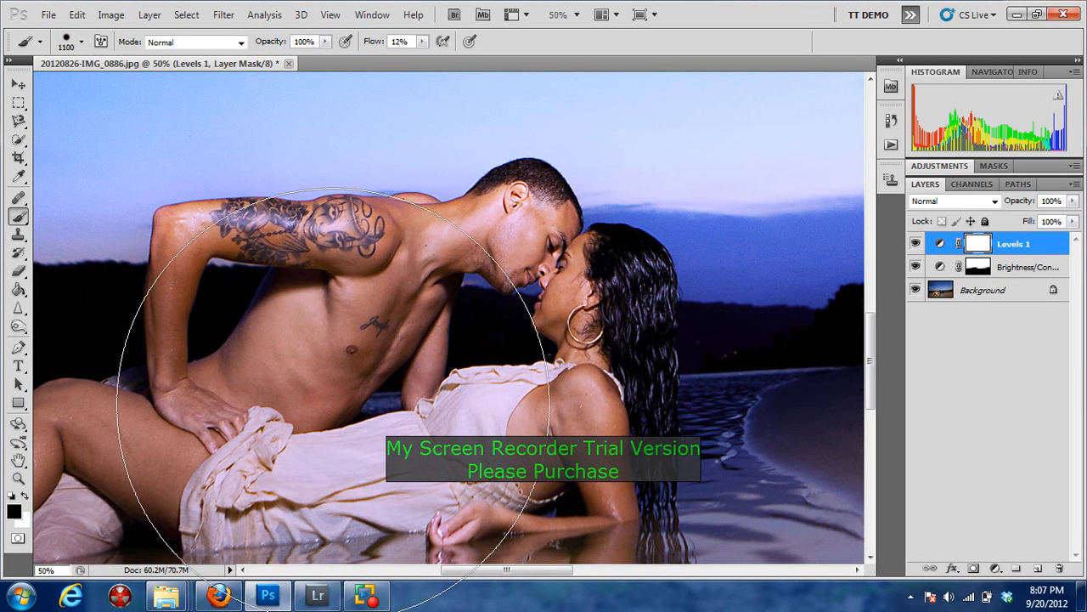
key(bracketleft)
key(bracketleft)
key(bracketleft)
key(bracketleft)
key(bracketleft)
key(bracketleft)
key(bracketleft)
key(bracketleft)
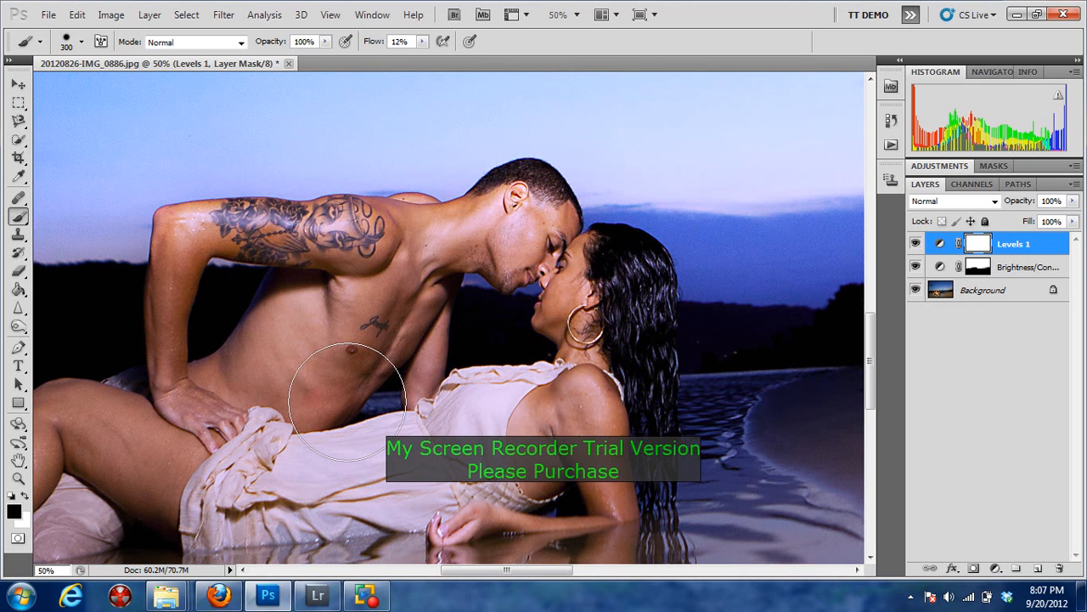
key(bracketleft)
key(bracketleft)
key(bracketleft)
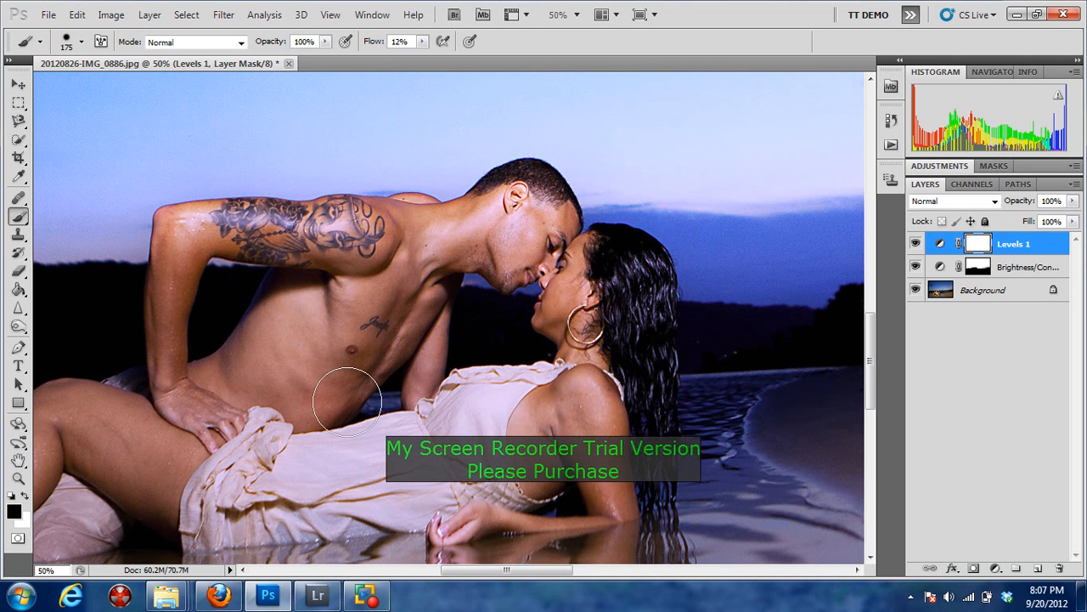
key(bracketright)
key(bracketright)
key(bracketright)
key(bracketright)
key(bracketright)
key(bracketright)
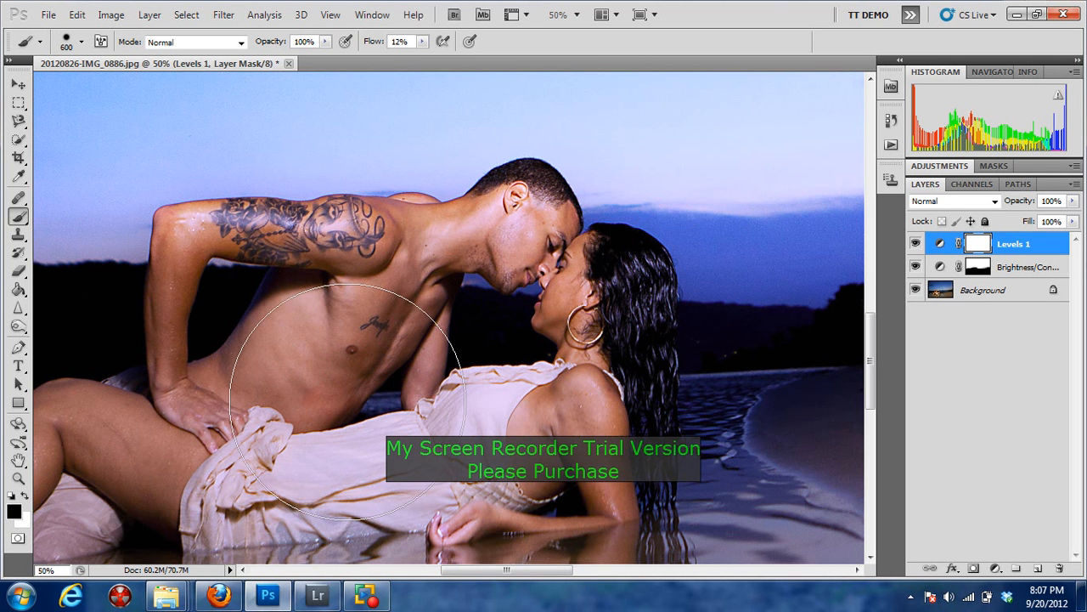
key(bracketleft)
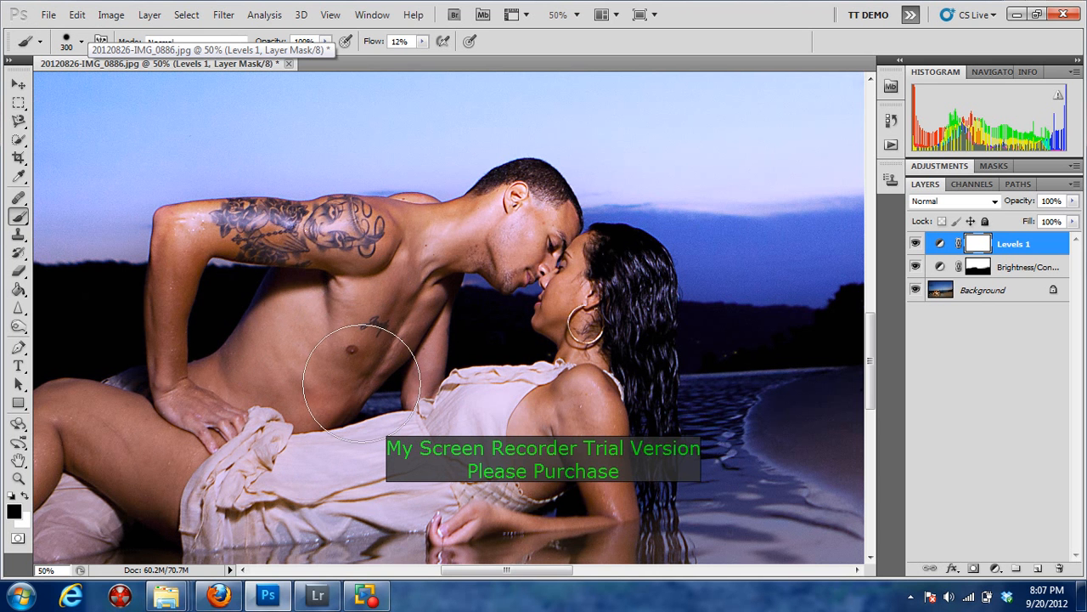
key(bracketright)
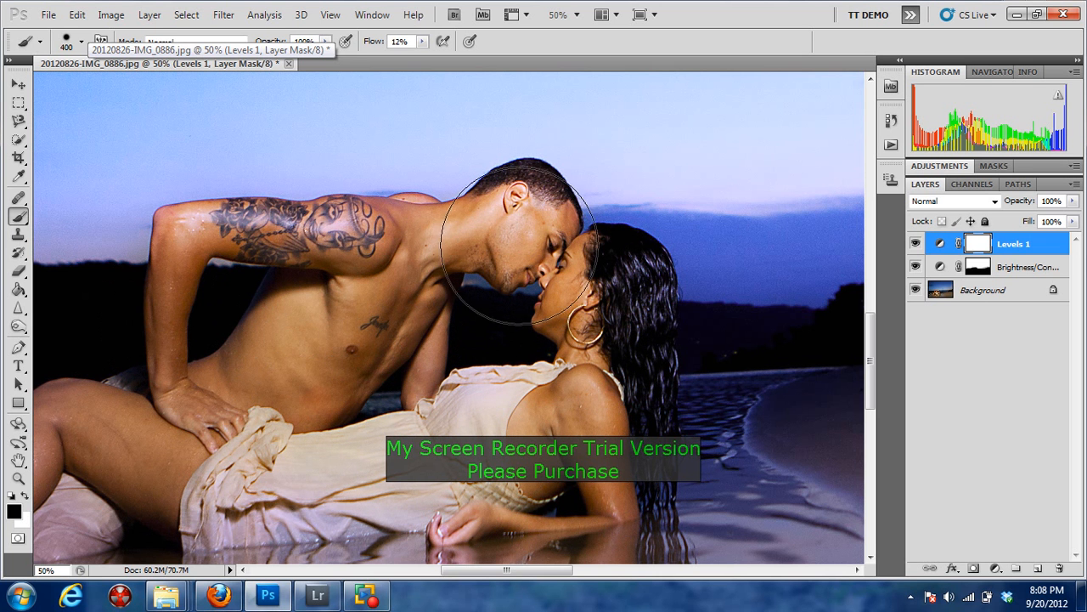
mouse_move(519, 246)
mouse_down()
mouse_move(501, 278)
mouse_move(310, 271)
mouse_move(238, 326)
mouse_move(195, 406)
mouse_move(66, 437)
mouse_move(293, 442)
mouse_up()
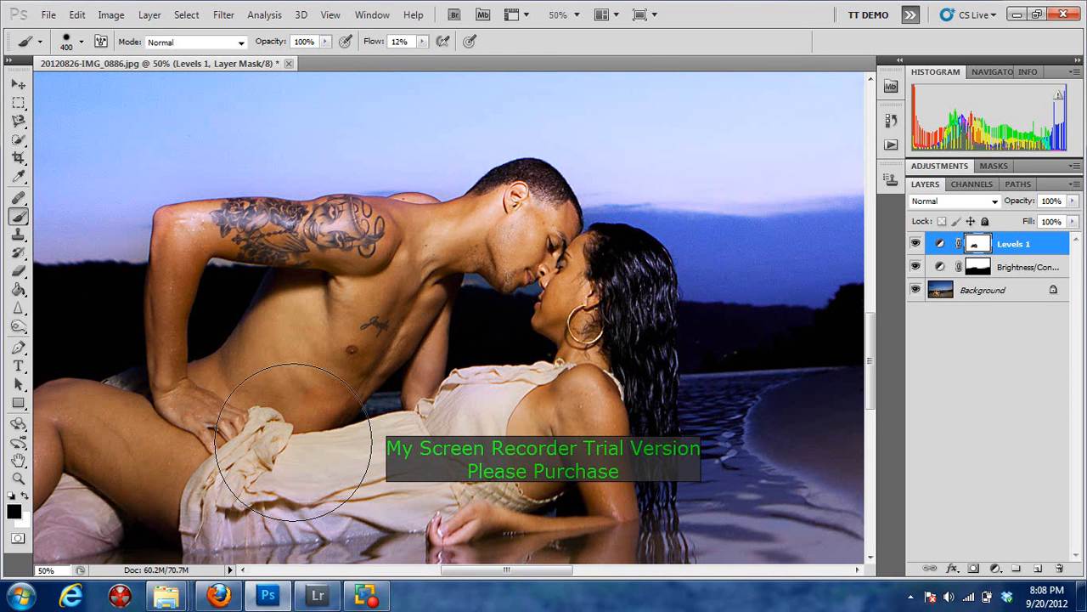
Paint black on the Levels mask across the couple, water and sand with a 1200 px brush, keeping the whole photo in view
click(615, 16)
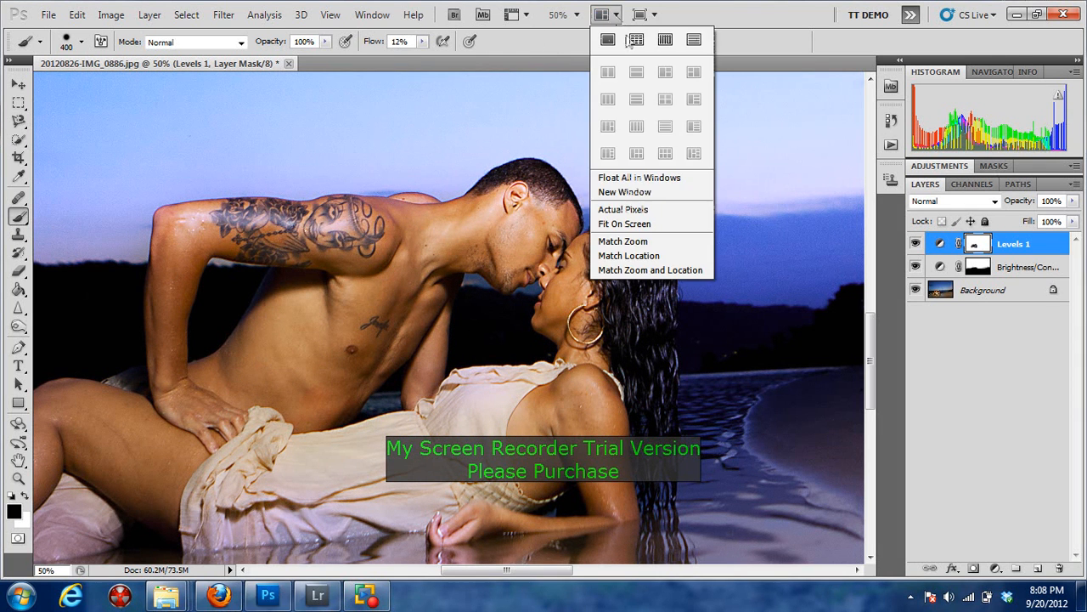
click(649, 214)
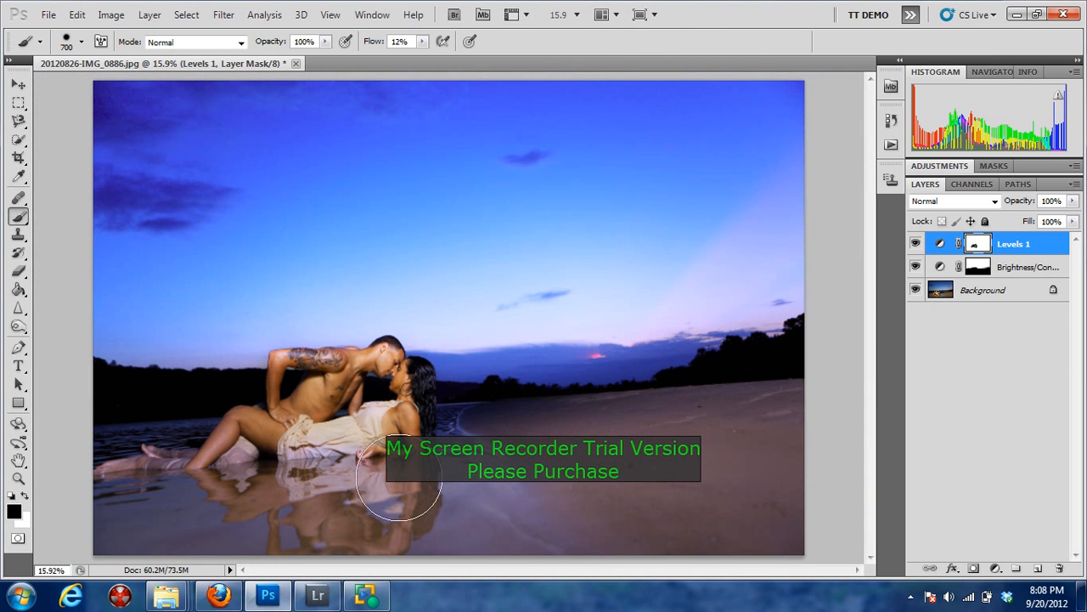
key(bracketright)
key(bracketright)
key(bracketright)
key(bracketright)
key(bracketright)
key(bracketright)
key(bracketright)
key(bracketright)
mouse_move(142, 449)
mouse_down()
mouse_move(261, 450)
mouse_move(200, 459)
mouse_move(271, 443)
mouse_move(180, 468)
mouse_move(139, 502)
mouse_move(207, 521)
mouse_move(758, 511)
mouse_move(818, 464)
mouse_move(727, 454)
mouse_move(750, 444)
mouse_move(528, 466)
mouse_move(455, 460)
mouse_move(740, 442)
mouse_move(763, 418)
mouse_move(701, 478)
mouse_move(486, 485)
mouse_move(285, 443)
mouse_move(108, 433)
mouse_move(135, 458)
mouse_move(119, 494)
mouse_move(588, 468)
mouse_move(581, 518)
mouse_move(723, 506)
mouse_up()
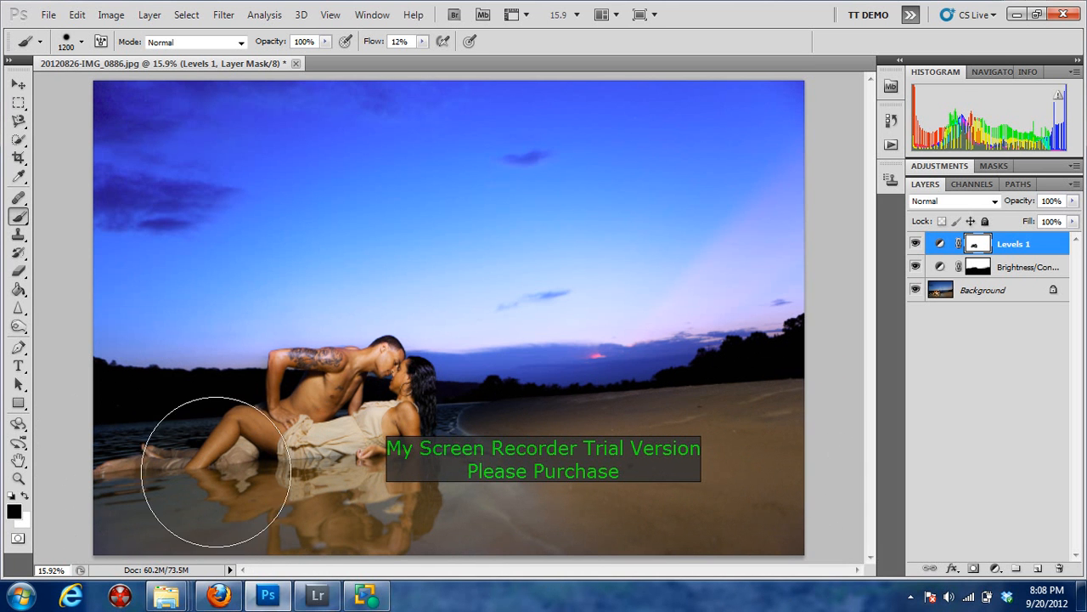
mouse_move(773, 506)
mouse_down()
mouse_move(285, 507)
mouse_move(126, 488)
mouse_up()
mouse_move(275, 479)
mouse_down()
mouse_move(194, 506)
mouse_move(91, 518)
mouse_move(423, 531)
mouse_up()
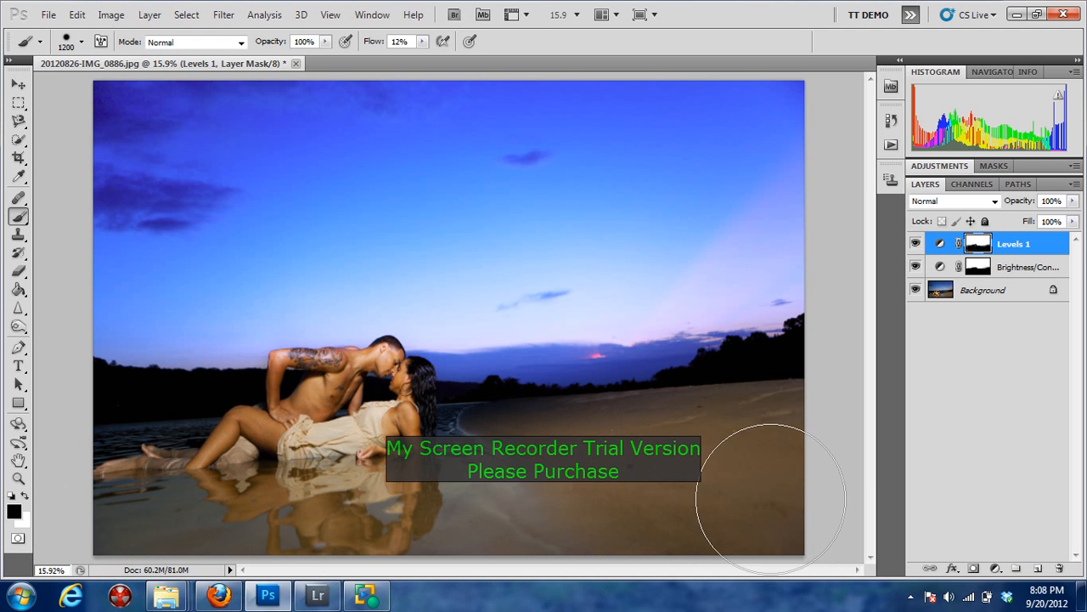
click(366, 598)
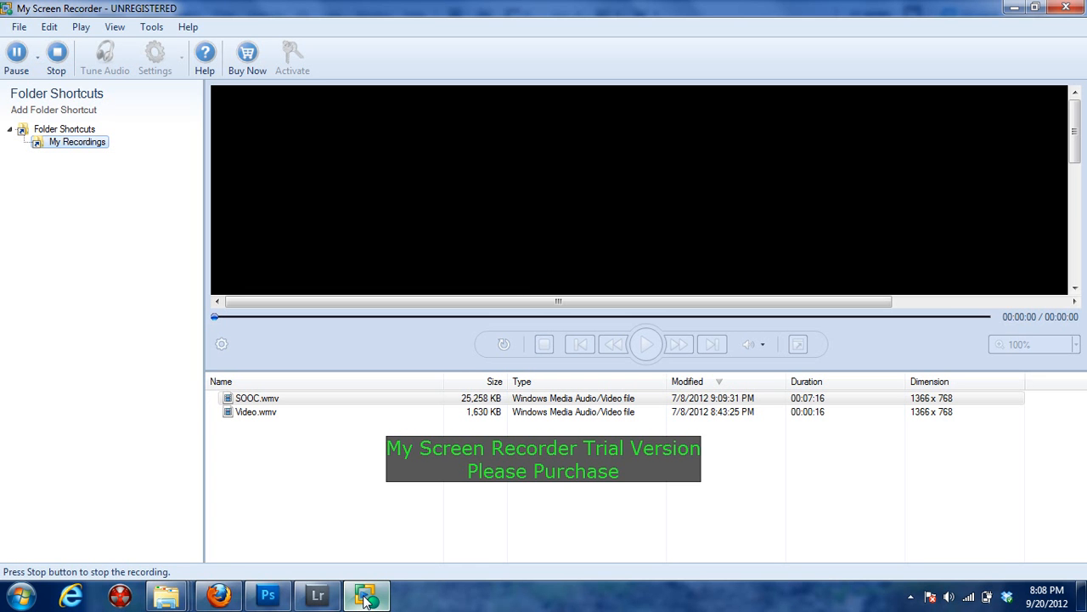
click(371, 598)
click(370, 598)
click(370, 598)
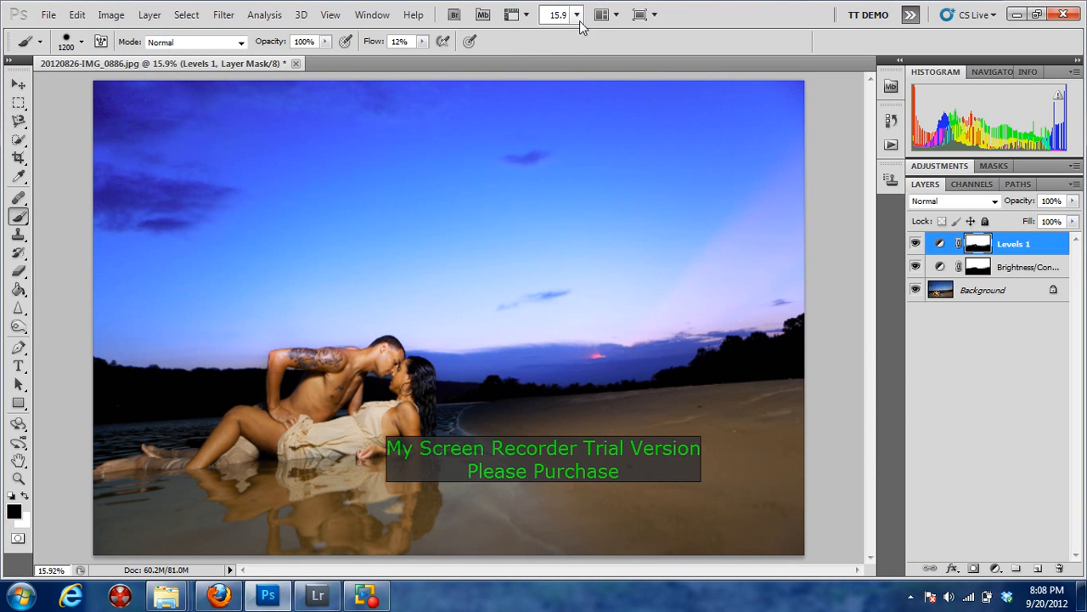
Close in on the man's torso at 100% zoom and switch to the Spot Healing Brush at 50 px
click(576, 15)
click(576, 15)
click(576, 14)
click(577, 71)
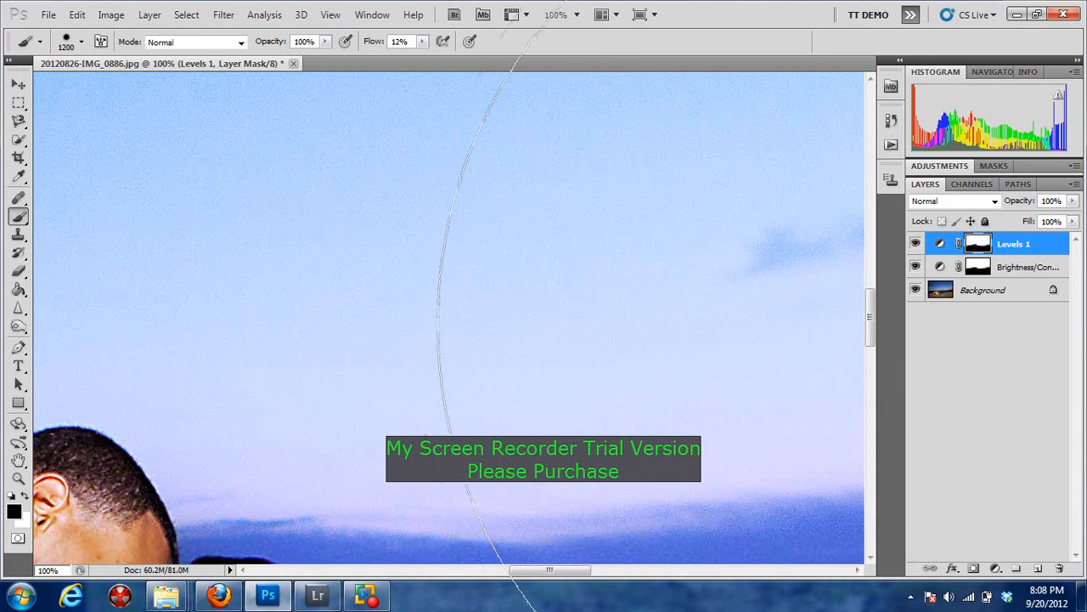
drag(871, 320, 875, 387)
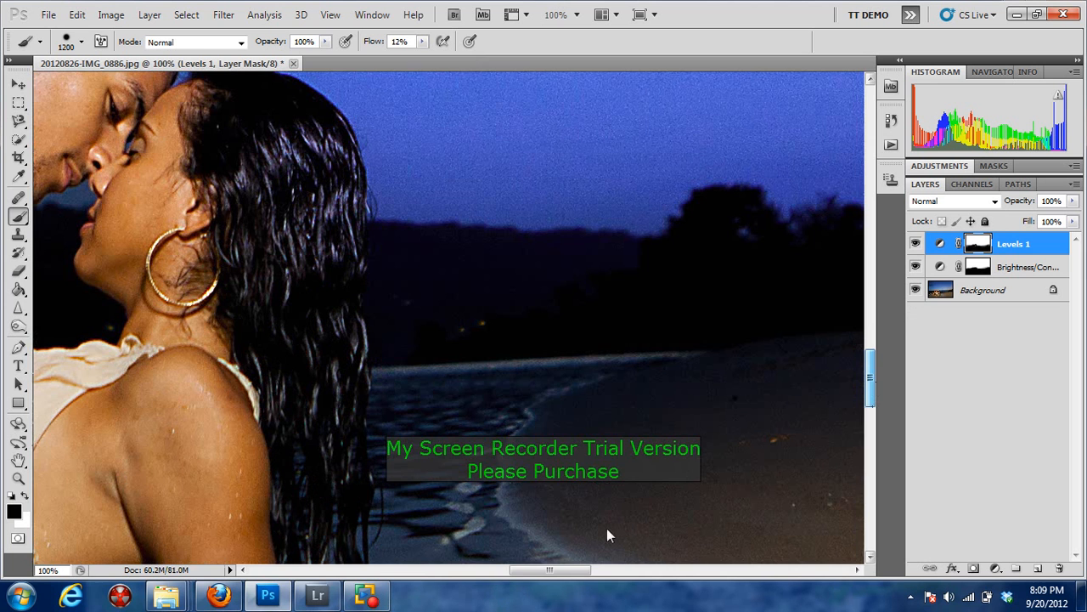
drag(578, 571, 494, 575)
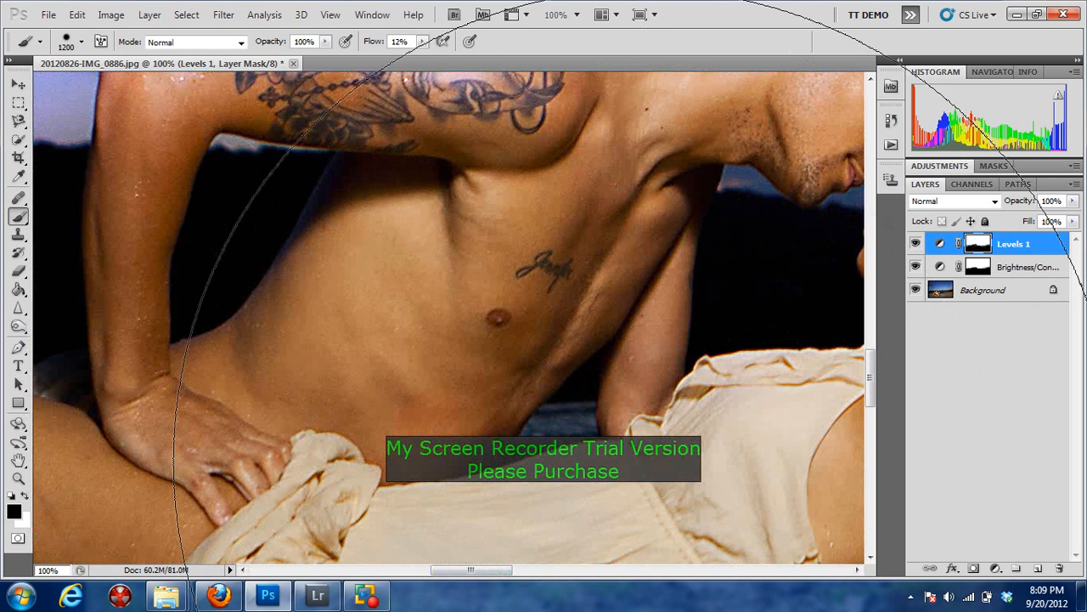
key(bracketleft)
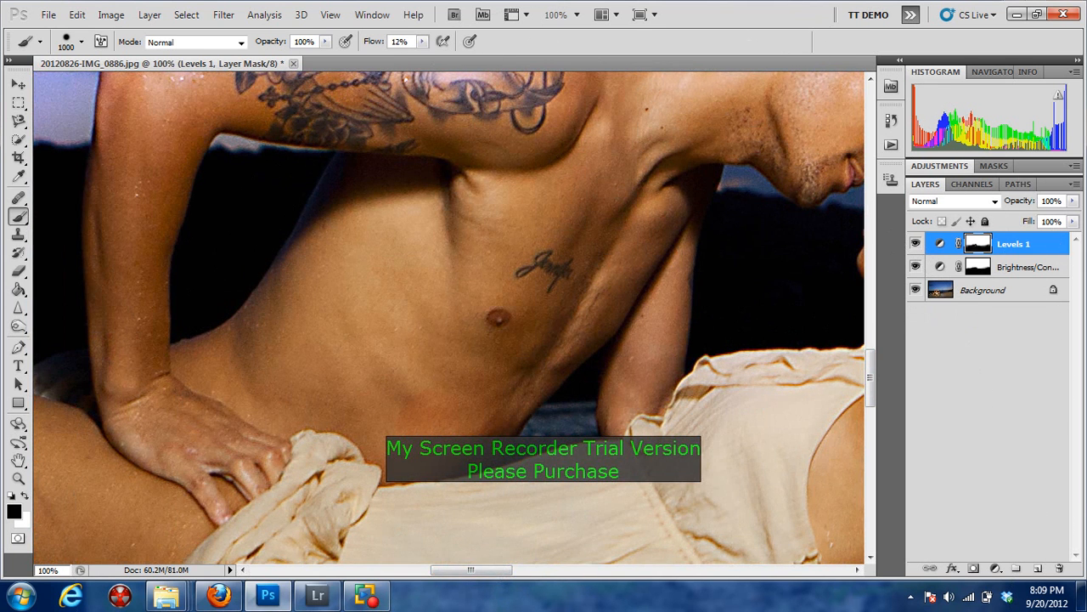
key(bracketright)
key(bracketleft)
click(943, 291)
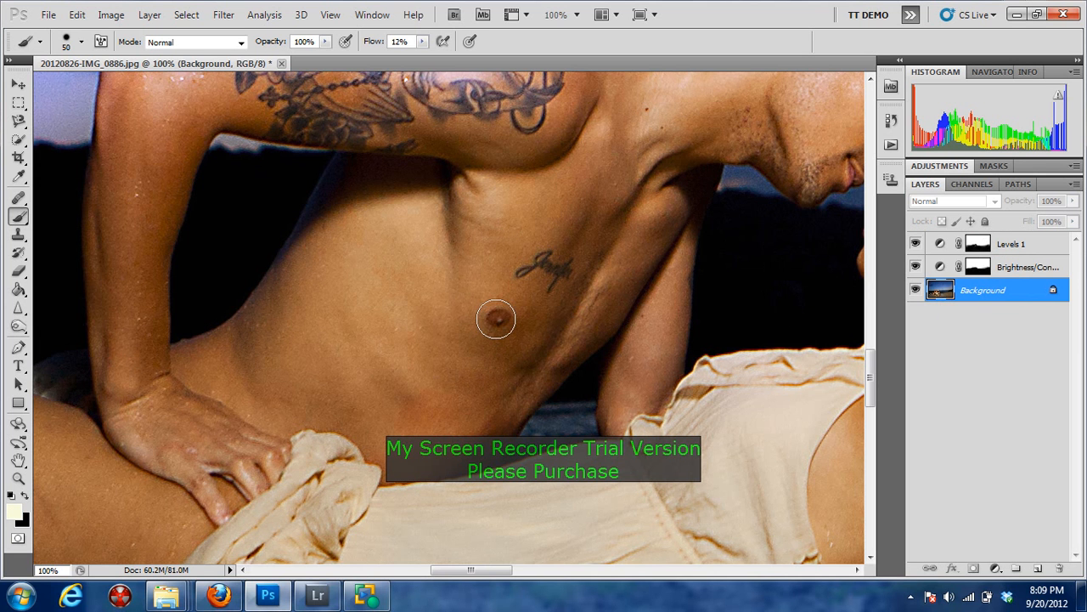
click(1007, 244)
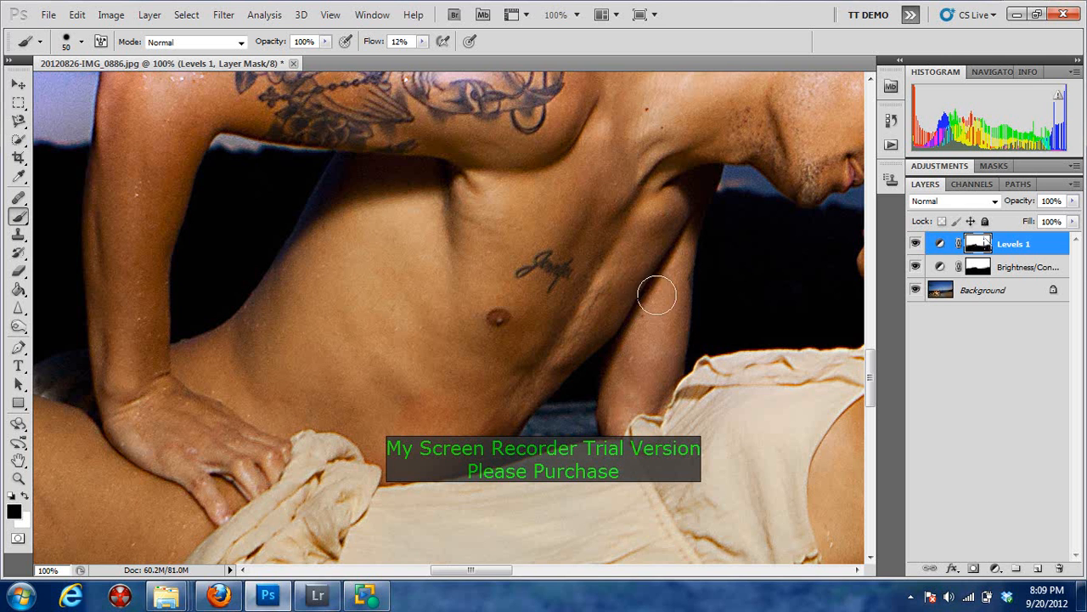
click(19, 199)
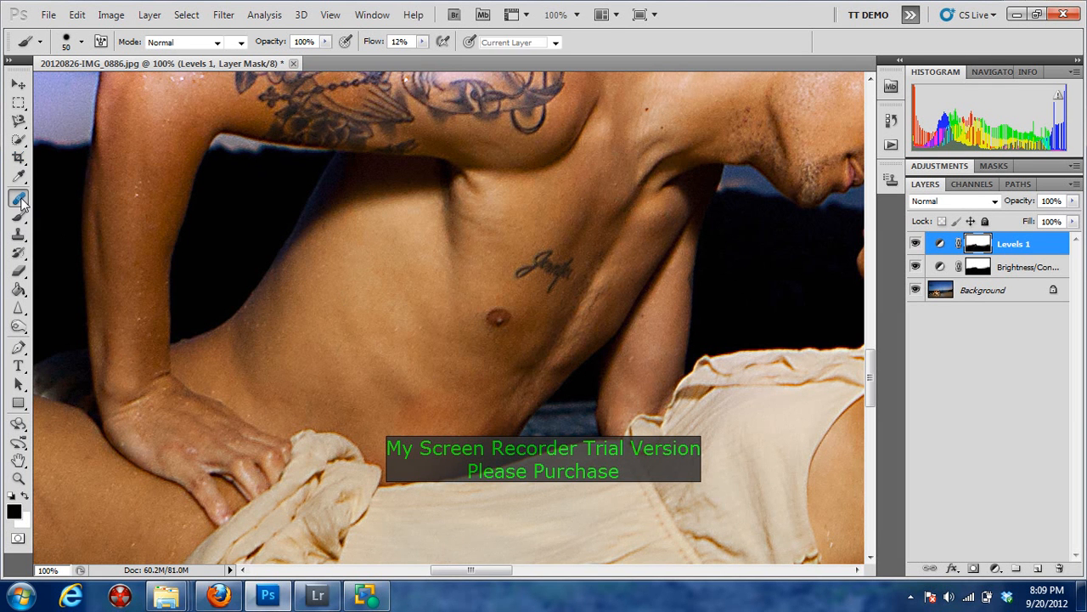
click(81, 196)
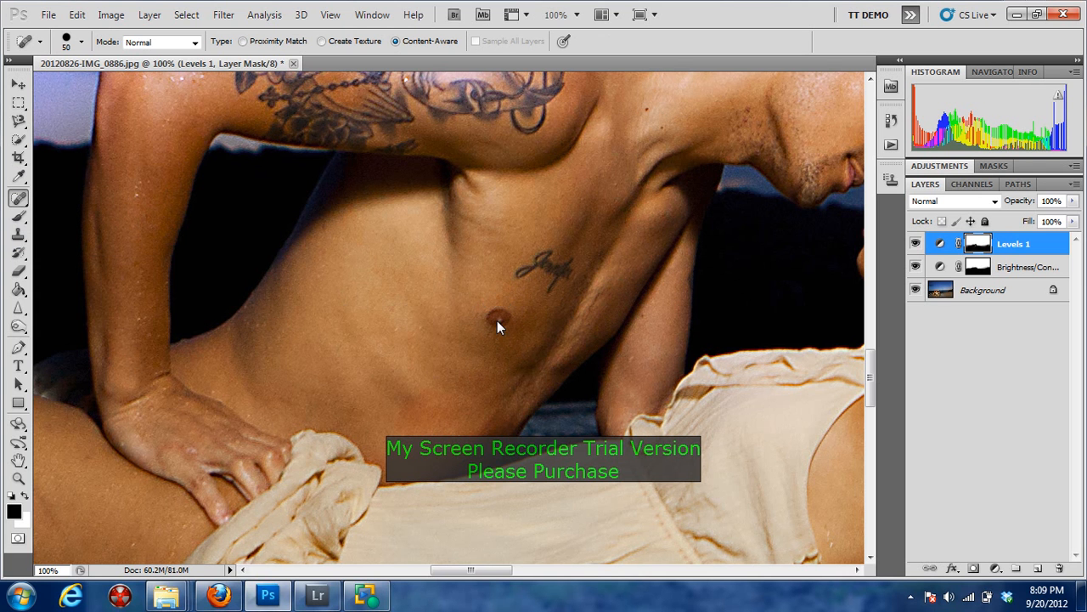
Try removing the nipple on the man's chest directly on the Background layer with the Spot Healing Brush, and undo it
click(974, 289)
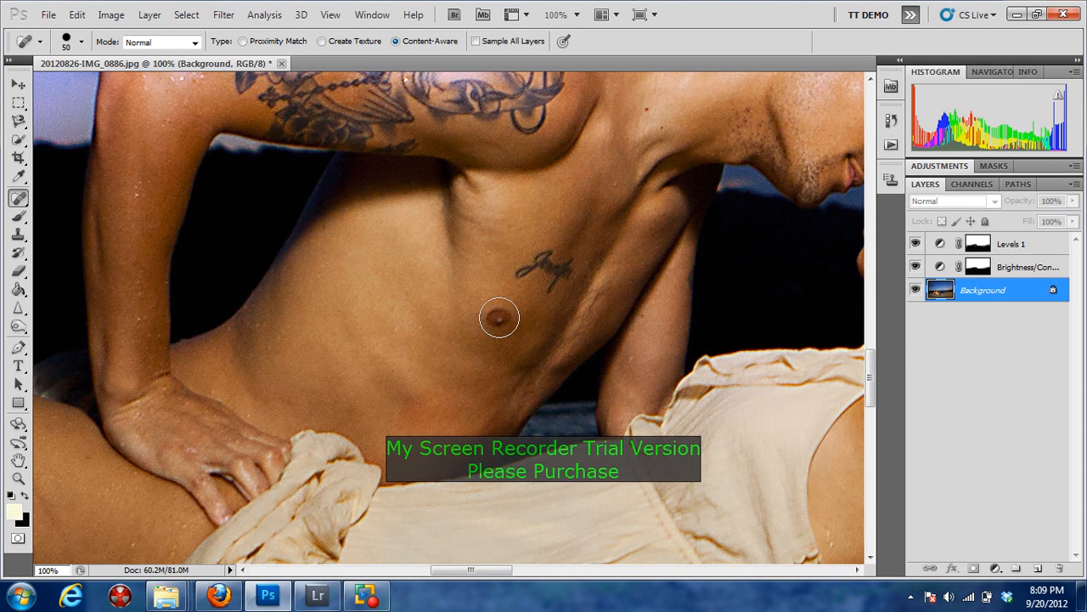
click(499, 317)
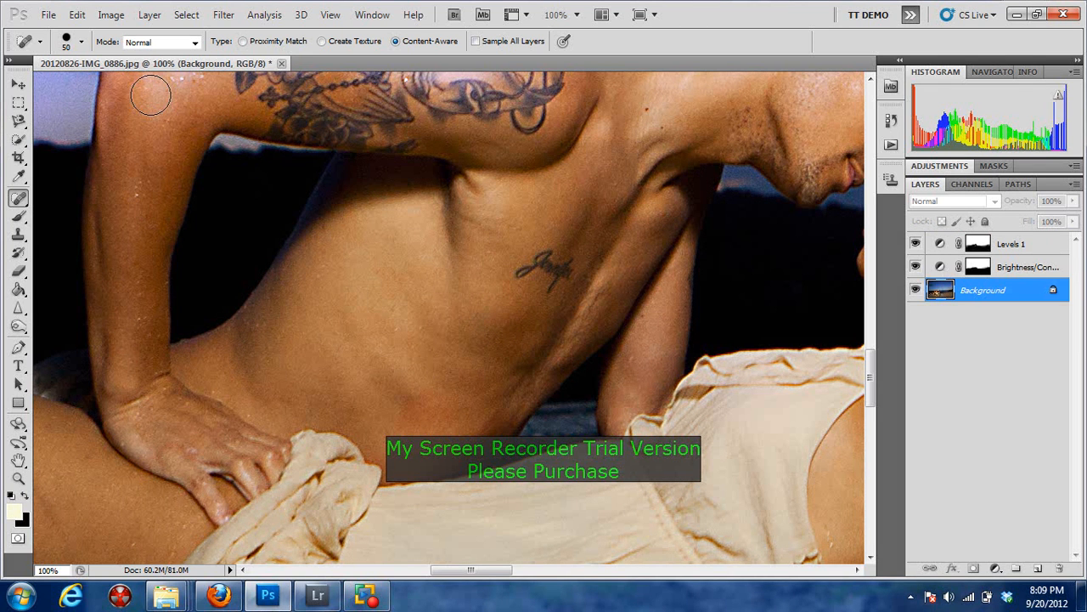
click(77, 14)
click(138, 59)
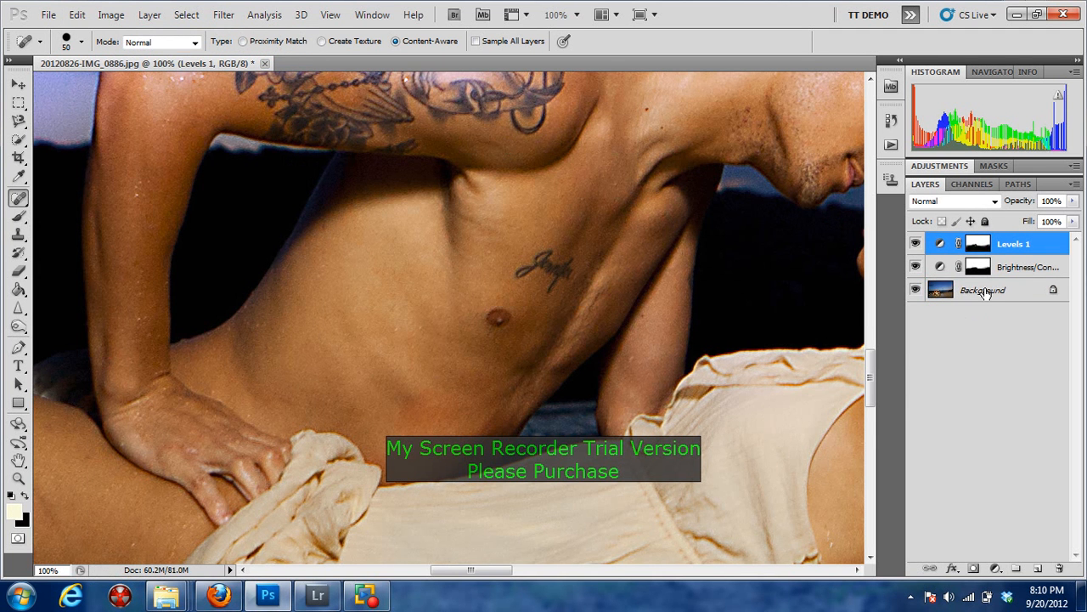
Spot-heal the nipple and chest tattoo on a duplicate of the Background layer, and delete that duplicate
drag(985, 293, 1038, 567)
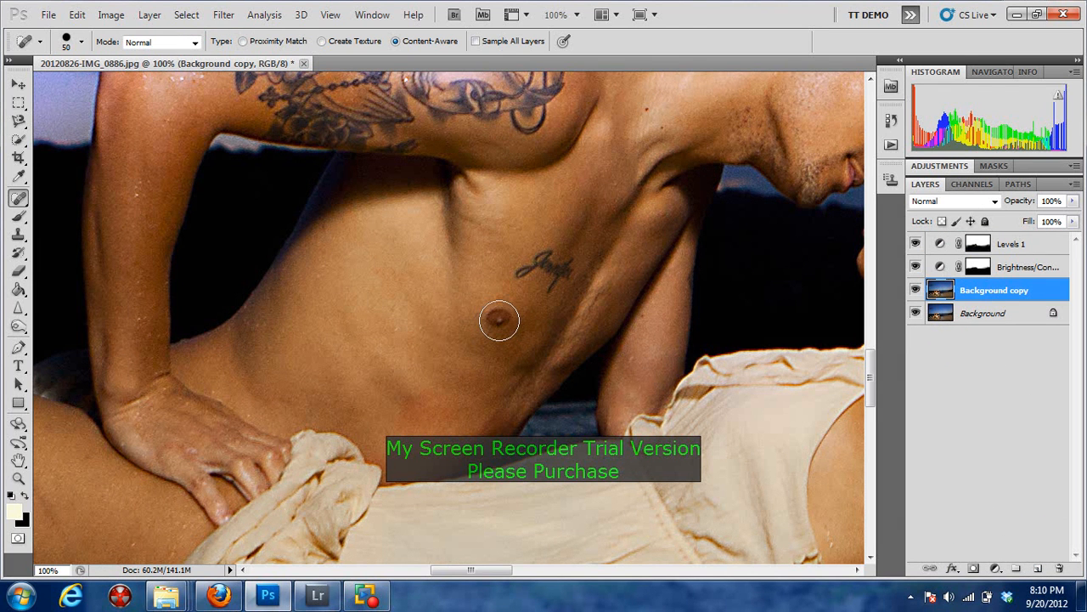
click(498, 318)
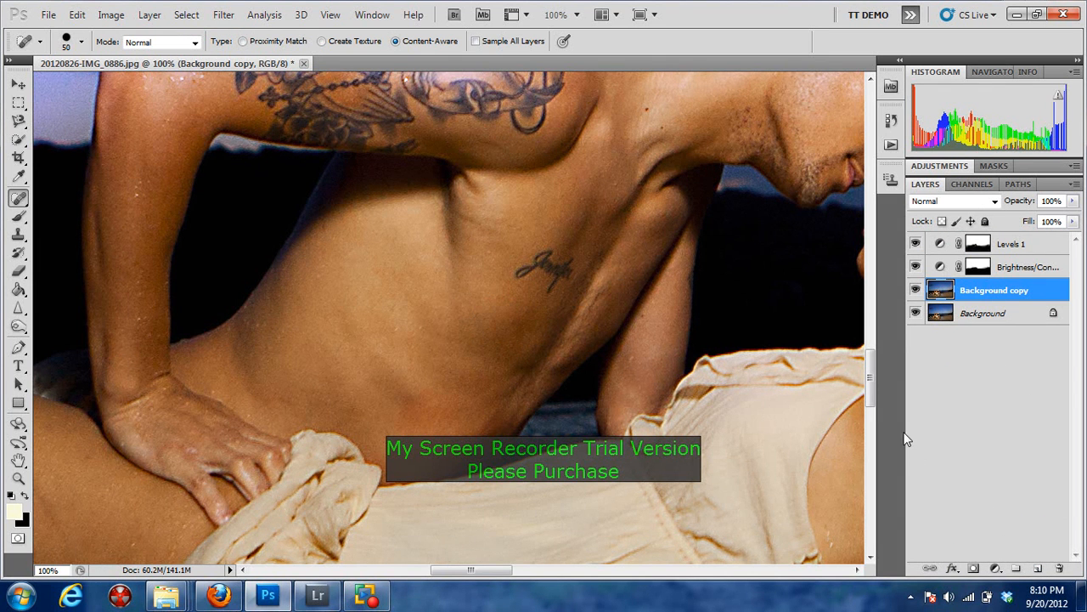
click(527, 269)
click(550, 266)
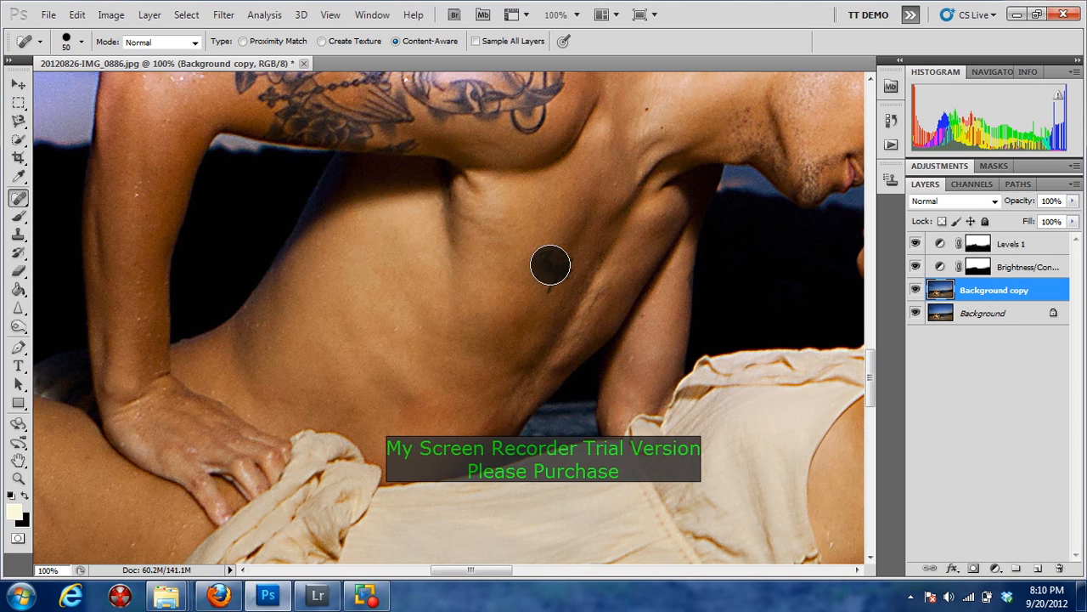
click(565, 263)
click(555, 291)
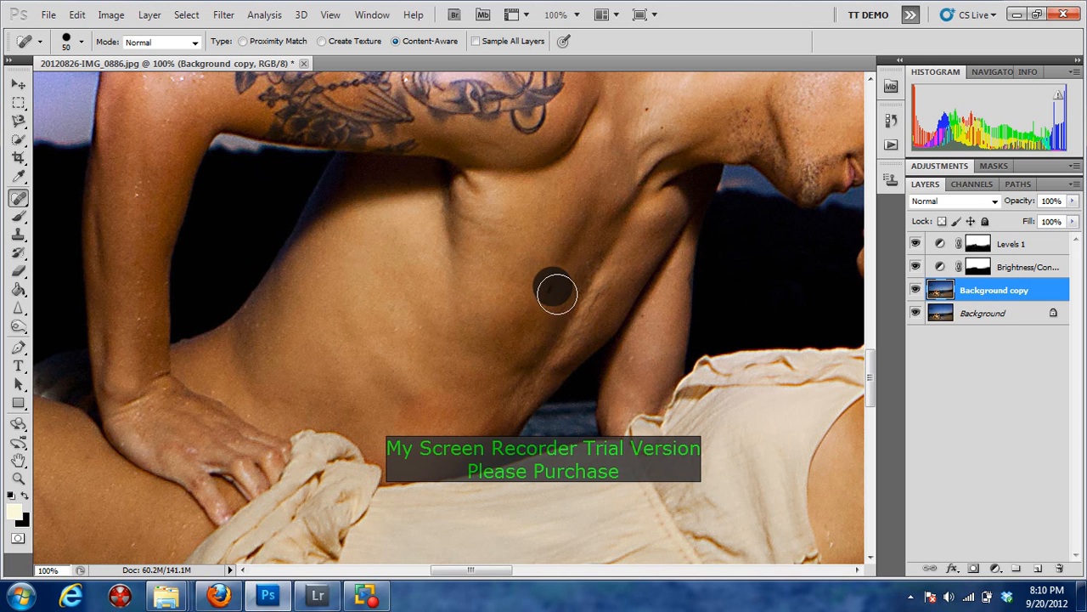
click(560, 275)
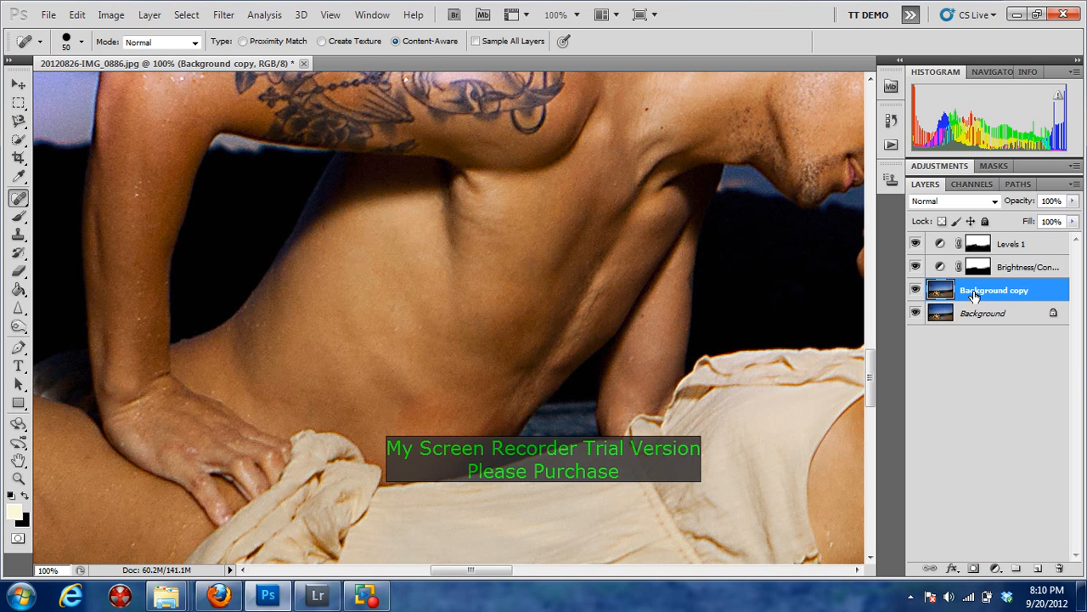
drag(979, 292, 1061, 568)
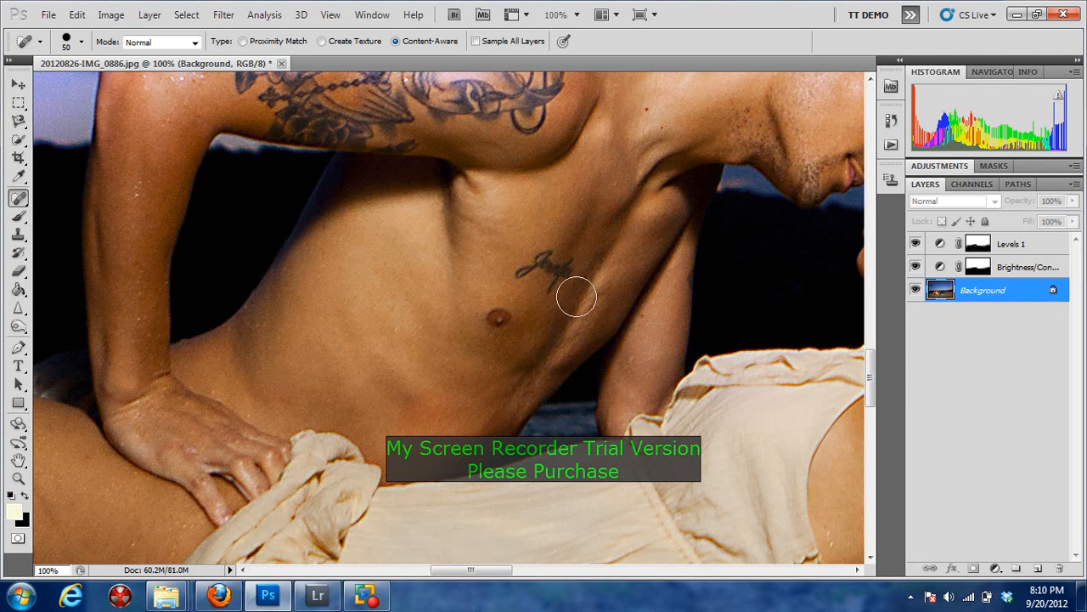
Duplicate the Background layer and remove the man's nipple on the copy with the Spot Healing Brush at 50 px
drag(1019, 294, 1038, 567)
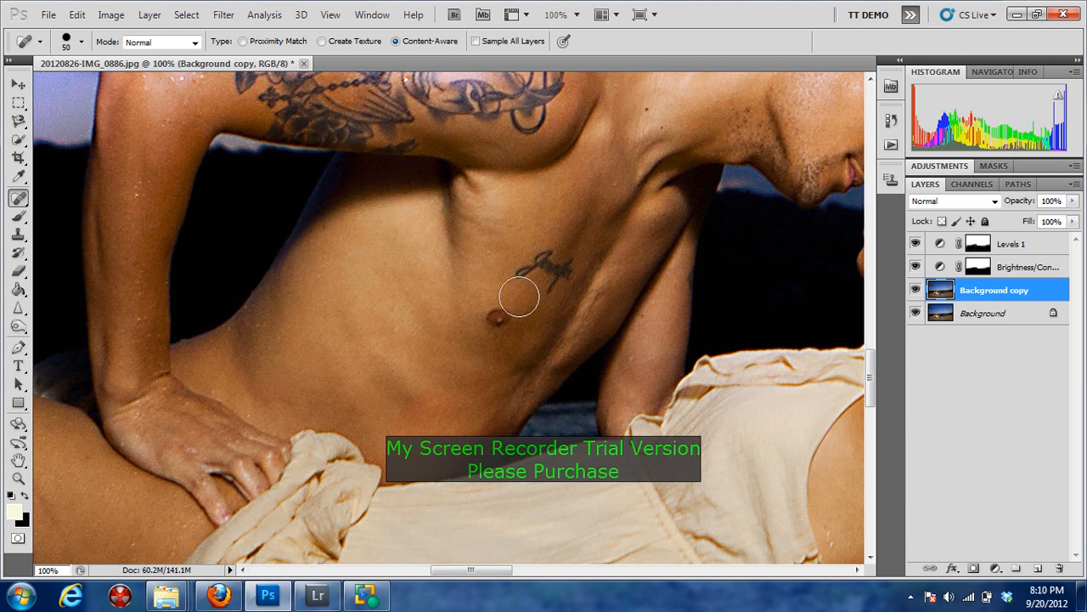
click(26, 203)
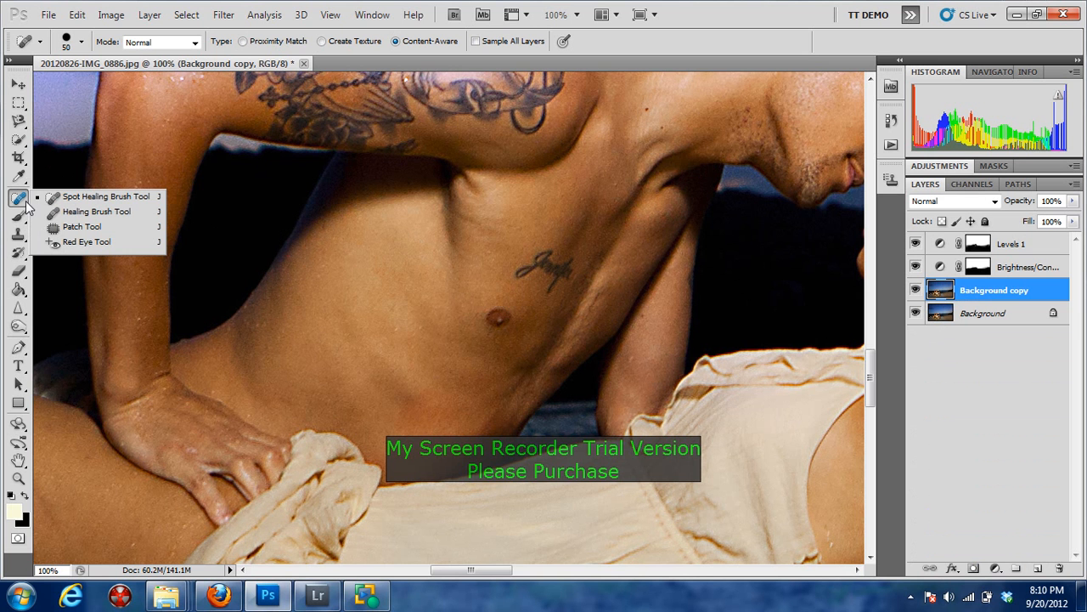
click(72, 202)
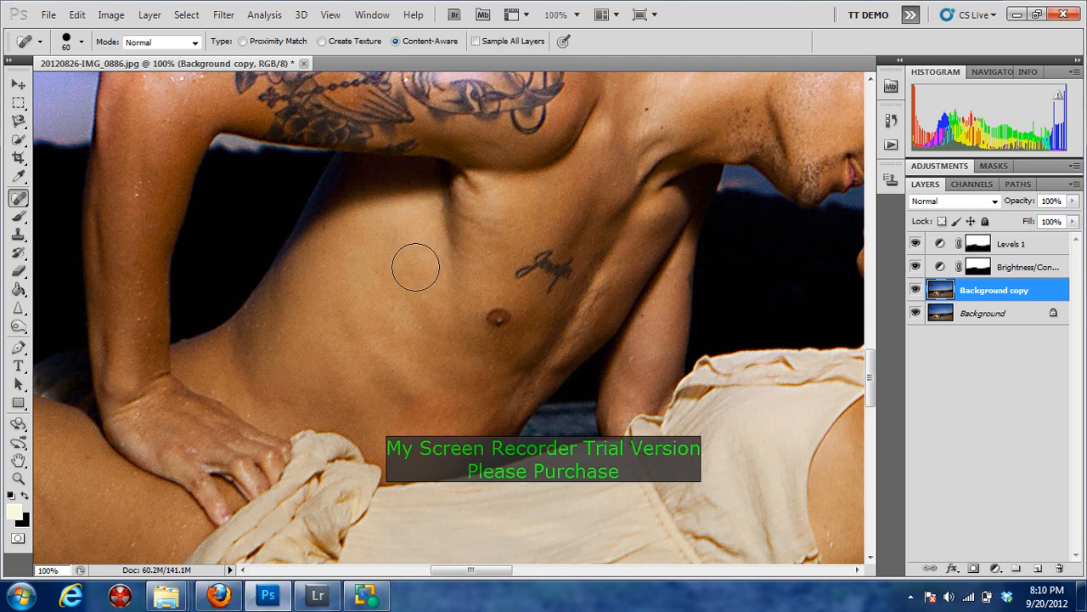
key(bracketright)
key(bracketleft)
click(497, 317)
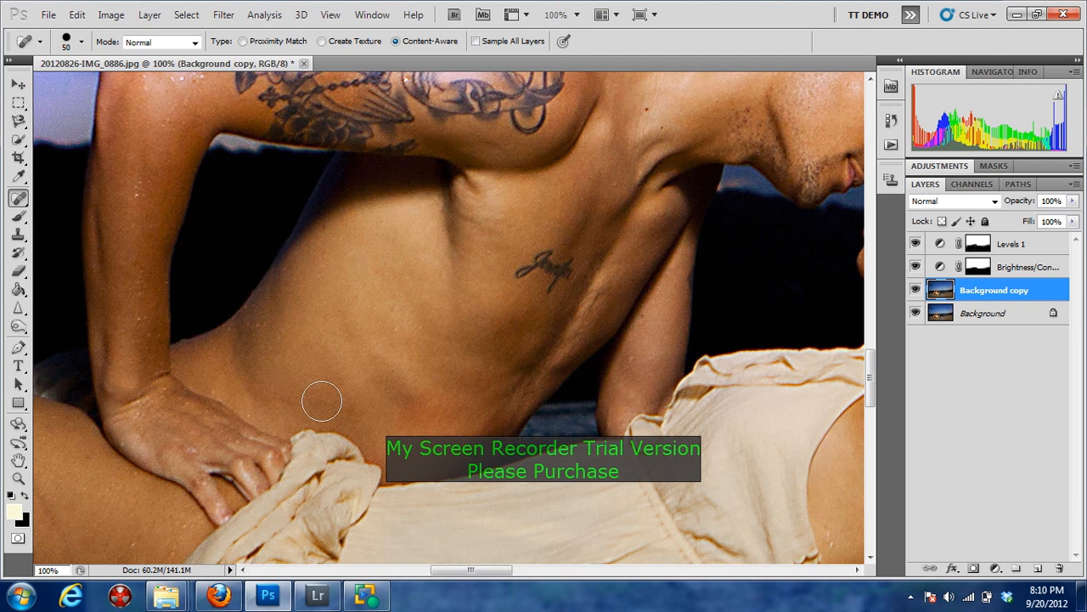
Remove the script tattoo from the man's chest on the Background copy with the Spot Healing Brush
click(538, 265)
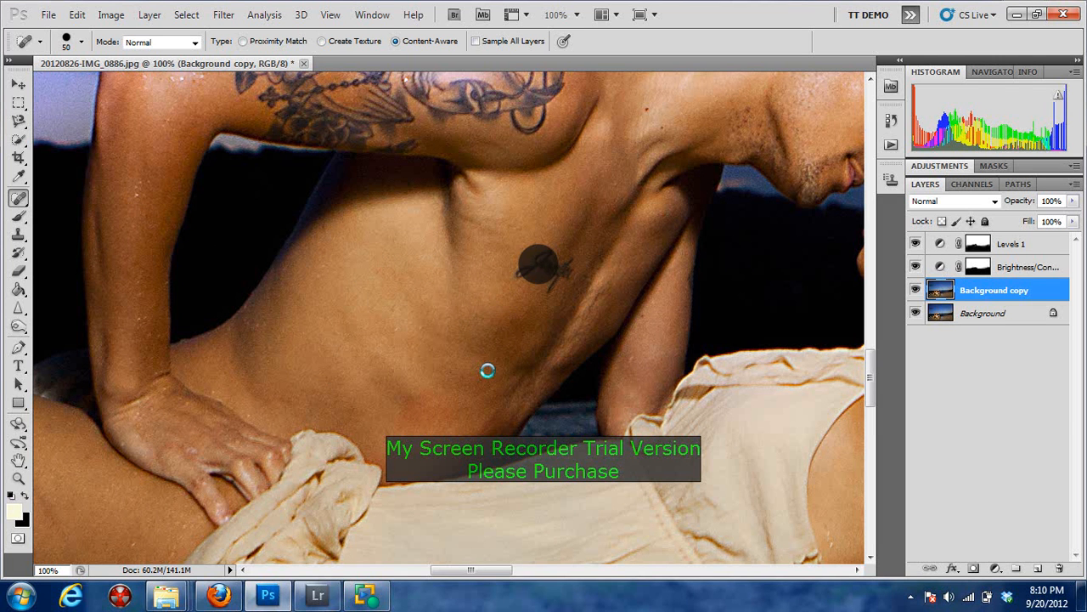
click(516, 273)
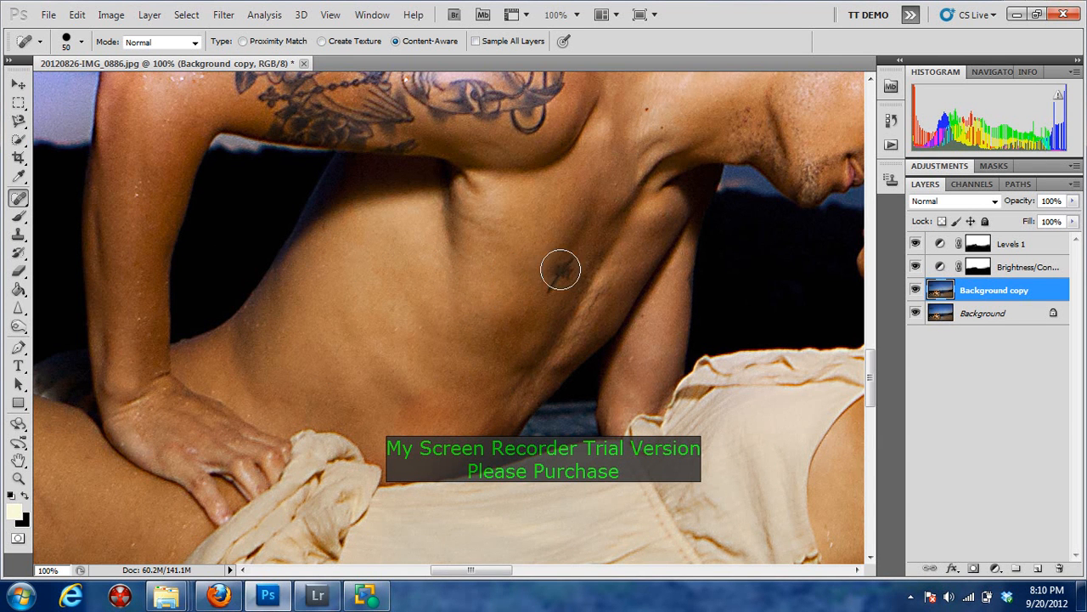
click(561, 270)
click(548, 285)
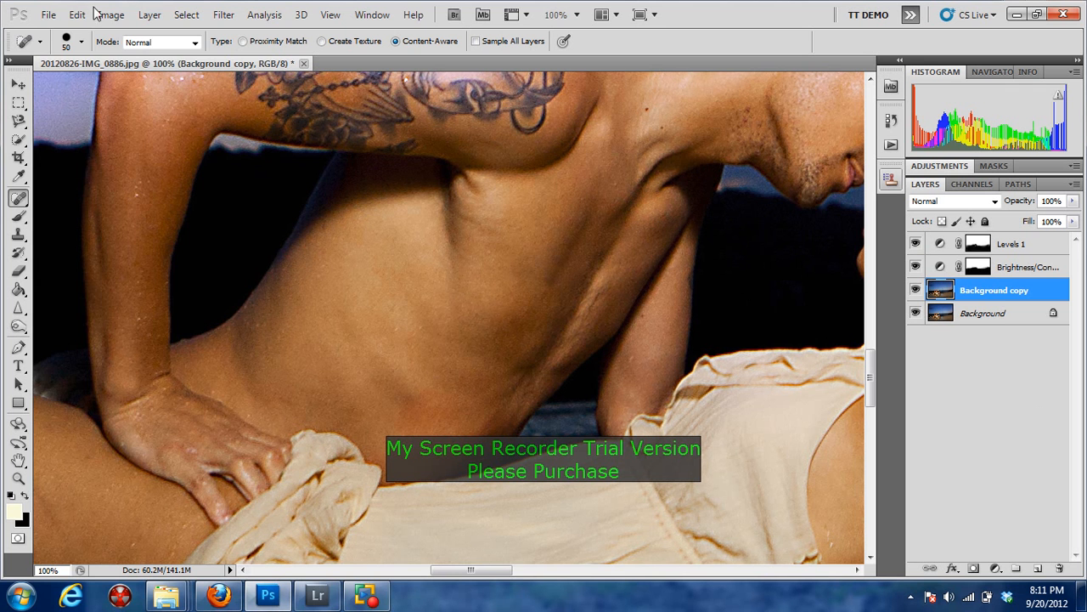
Start saving the layered photo in Photoshop (*.PSD;*.PDD) format and cancel the save
click(51, 16)
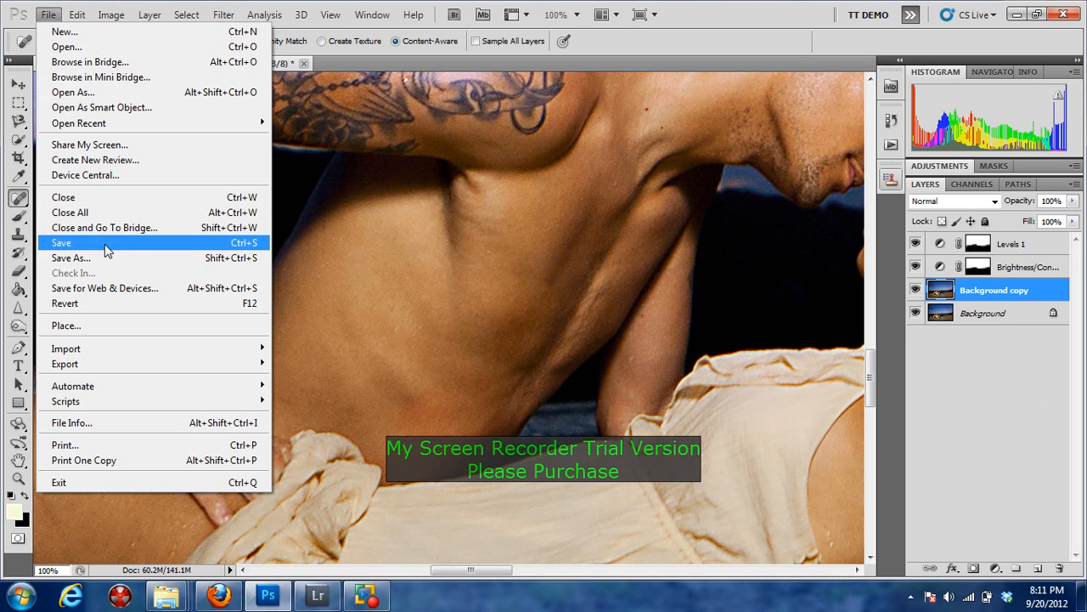
click(107, 246)
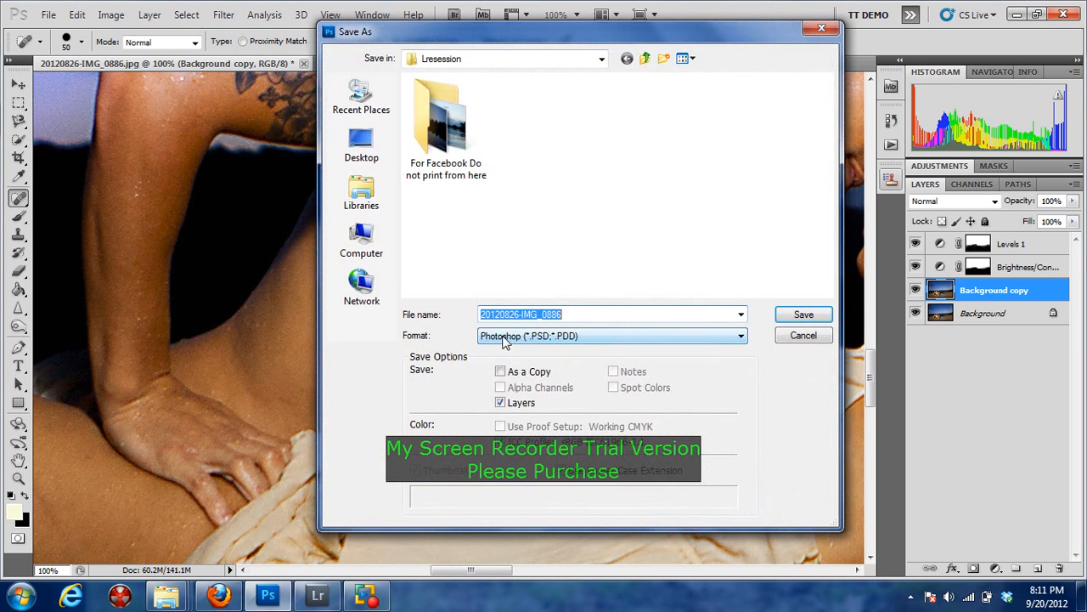
click(792, 338)
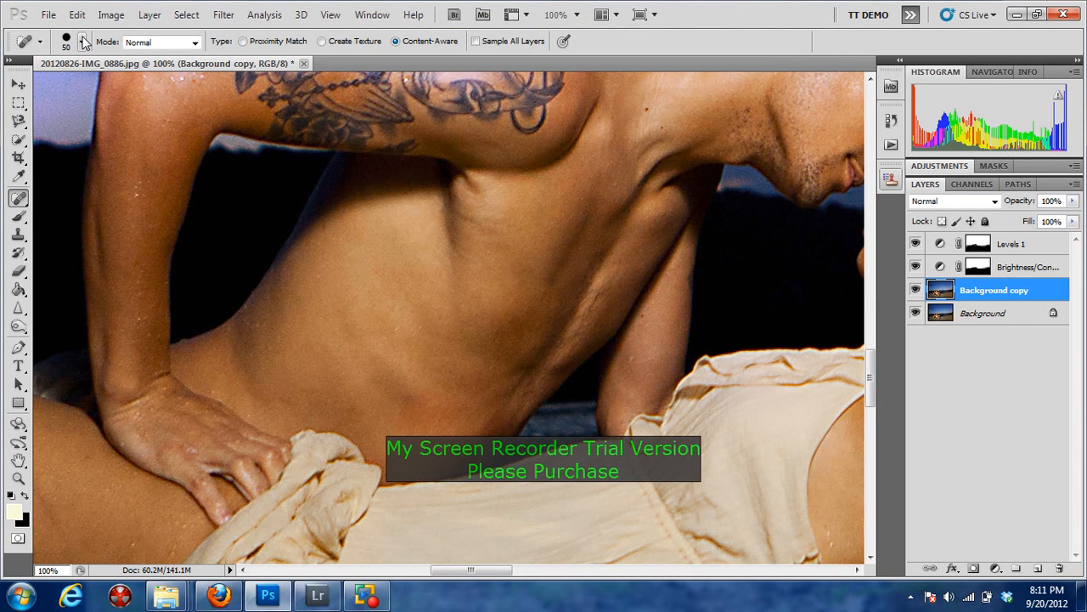
click(113, 17)
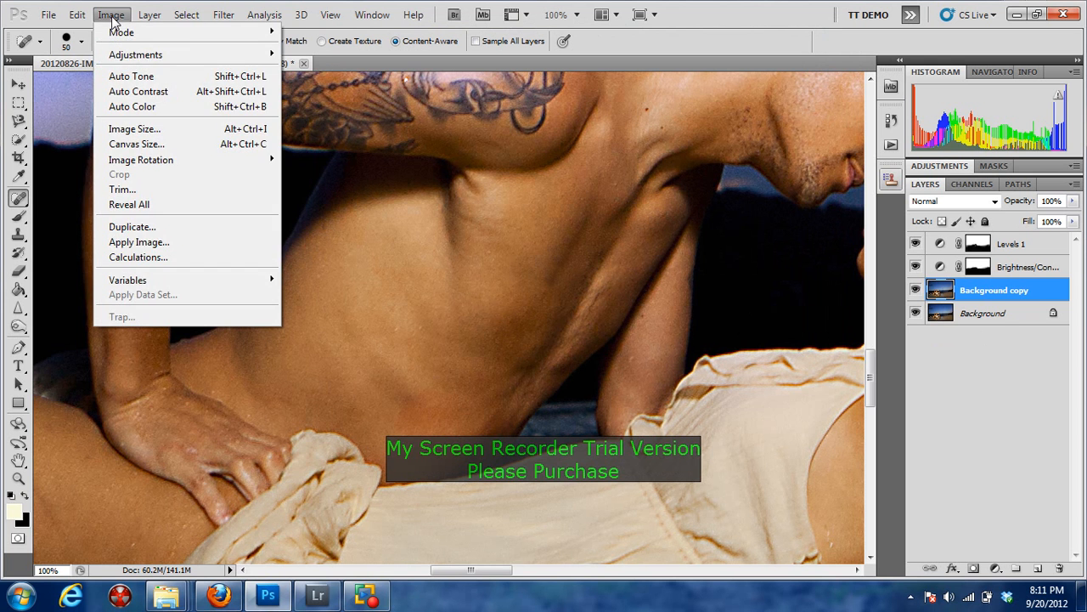
mouse_move(139, 18)
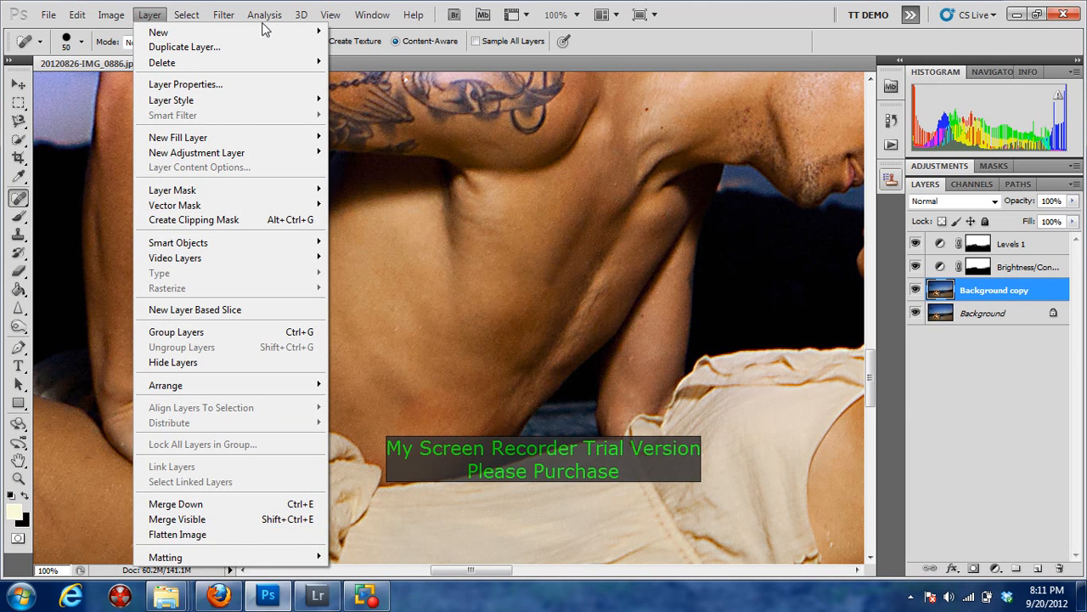
Start saving a copy of the layered photo in JPEG (*.JPG;*.JPEG;*.JPE) format and cancel the save
key(Escape)
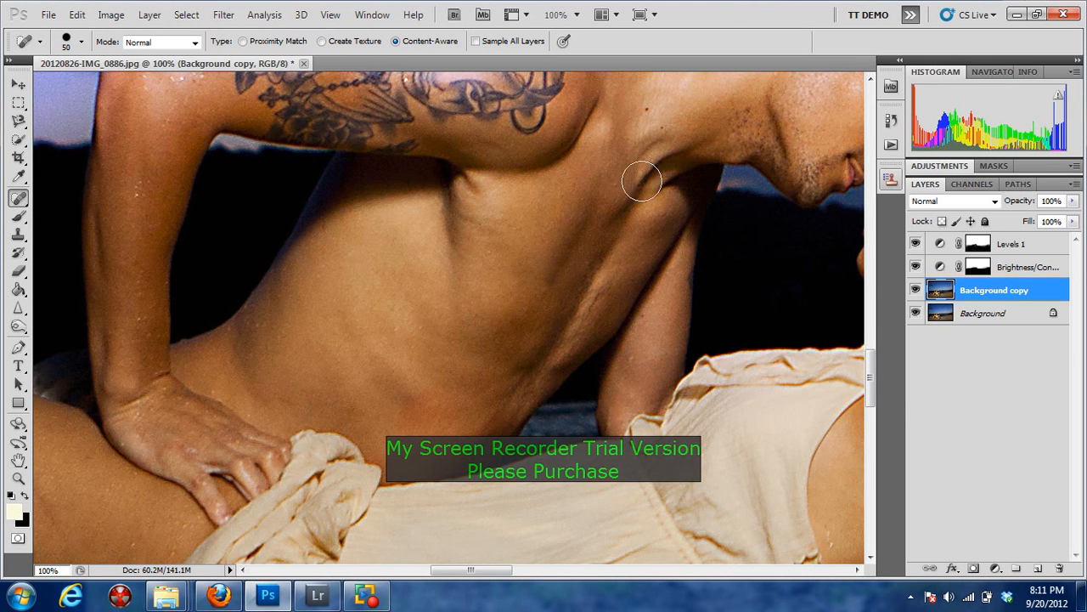
click(49, 15)
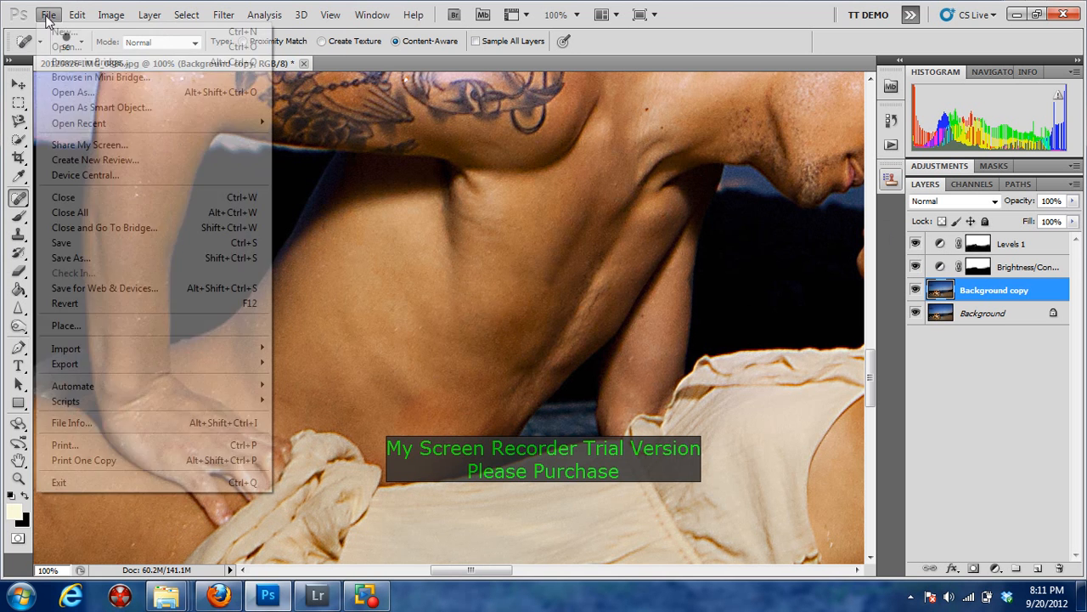
click(173, 255)
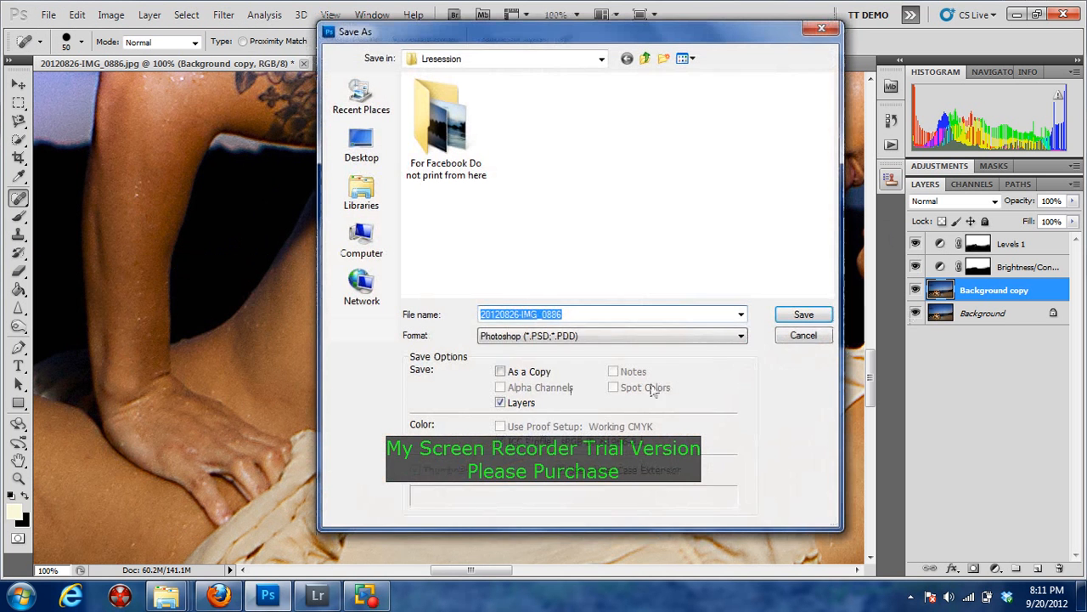
click(740, 335)
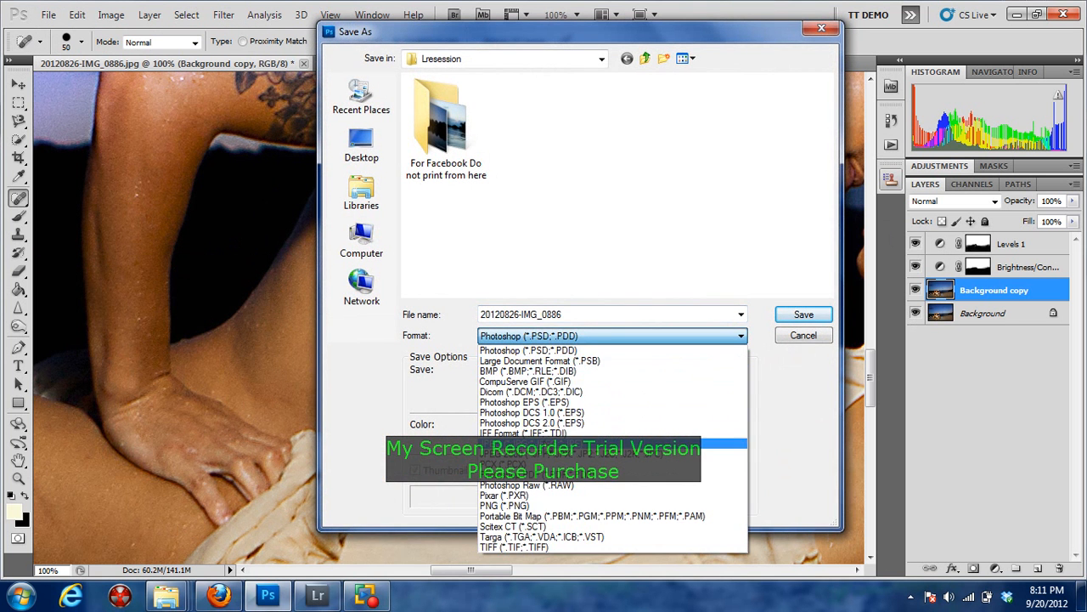
click(544, 443)
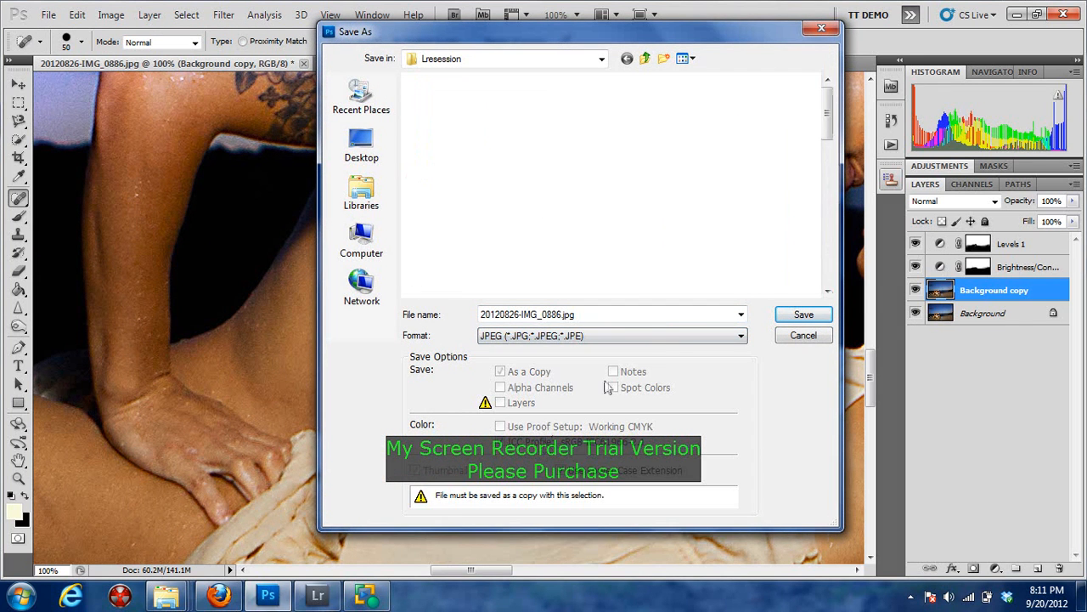
click(804, 335)
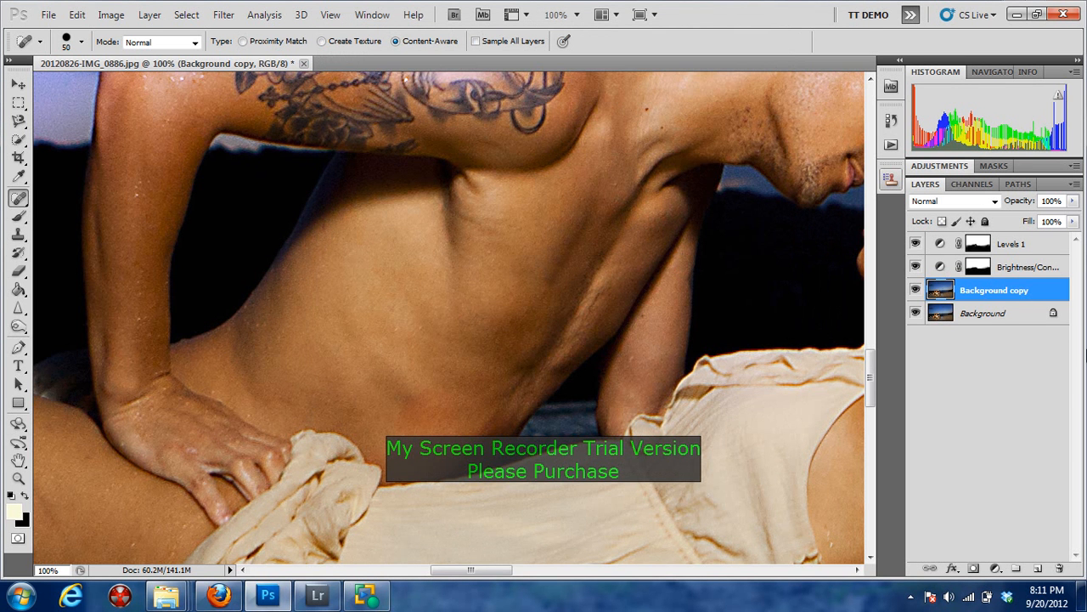